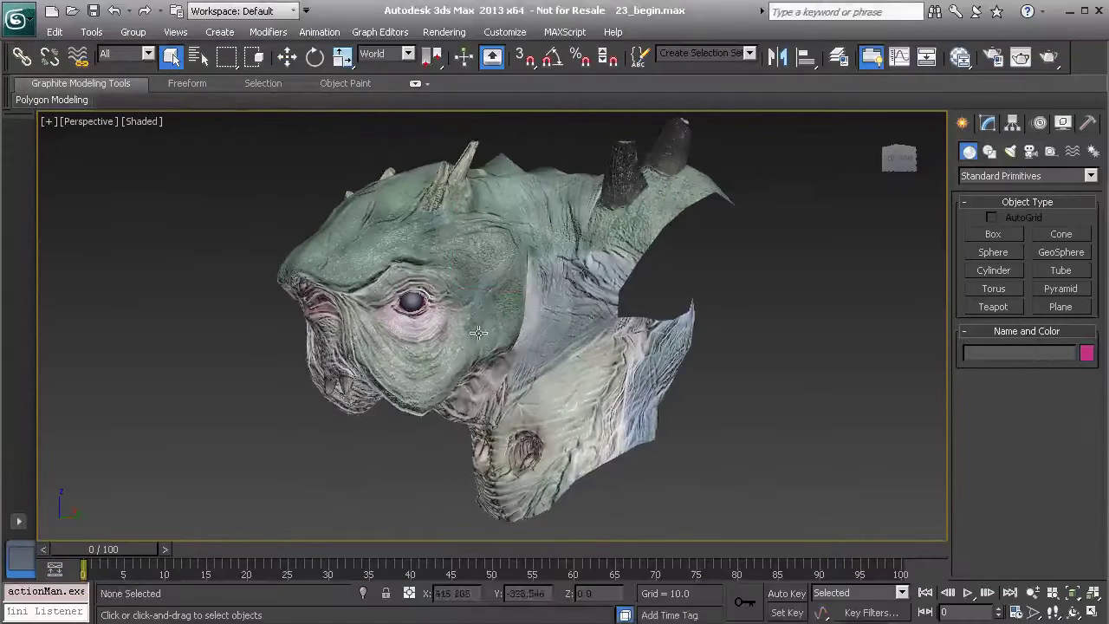
# - Inspect the creature's separate head, neck and torso meshes by selecting them one at a time
pyautogui.click(419, 255)
pyautogui.click(496, 203)
pyautogui.click(620, 224)
pyautogui.click(514, 198)
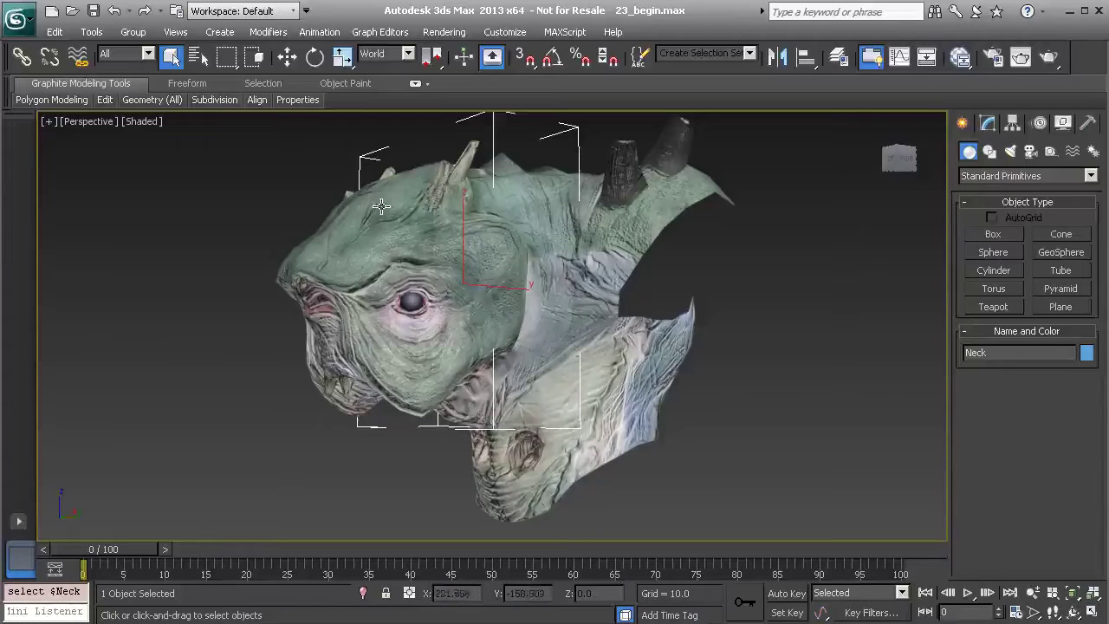
pyautogui.keyDown('alt'); pyautogui.moveTo(443, 230); pyautogui.dragTo(414, 291, button='middle'); pyautogui.keyUp('alt')
pyautogui.scroll(-1, 412, 292)
pyautogui.click(404, 292)
# - Try moving the neck mesh and the torso mesh individually, undoing each move
pyautogui.press('w')
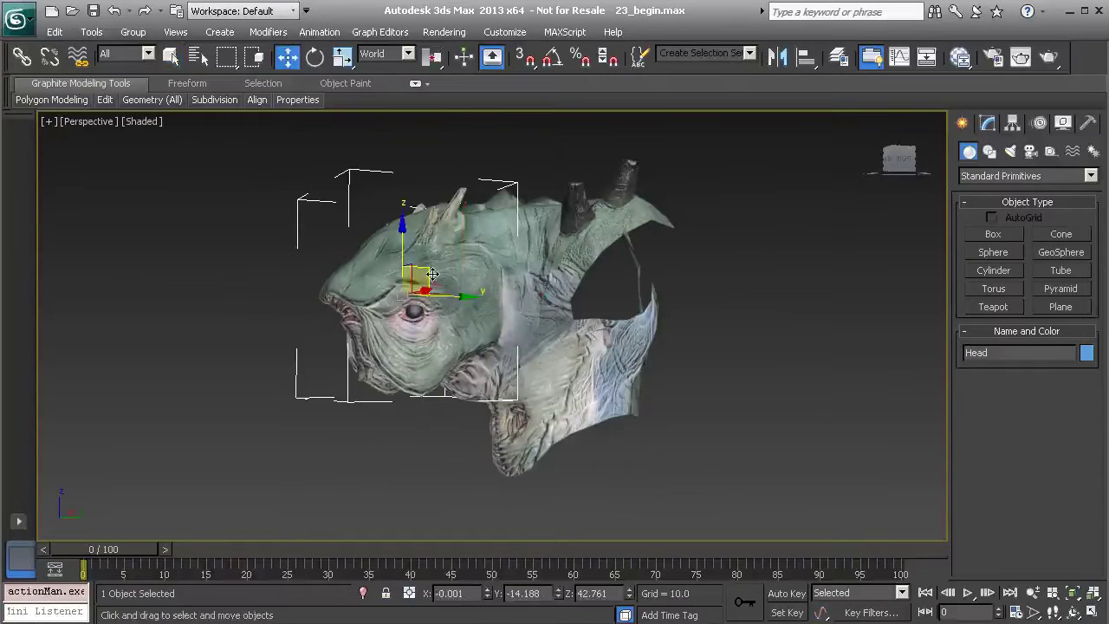
pyautogui.click(492, 229)
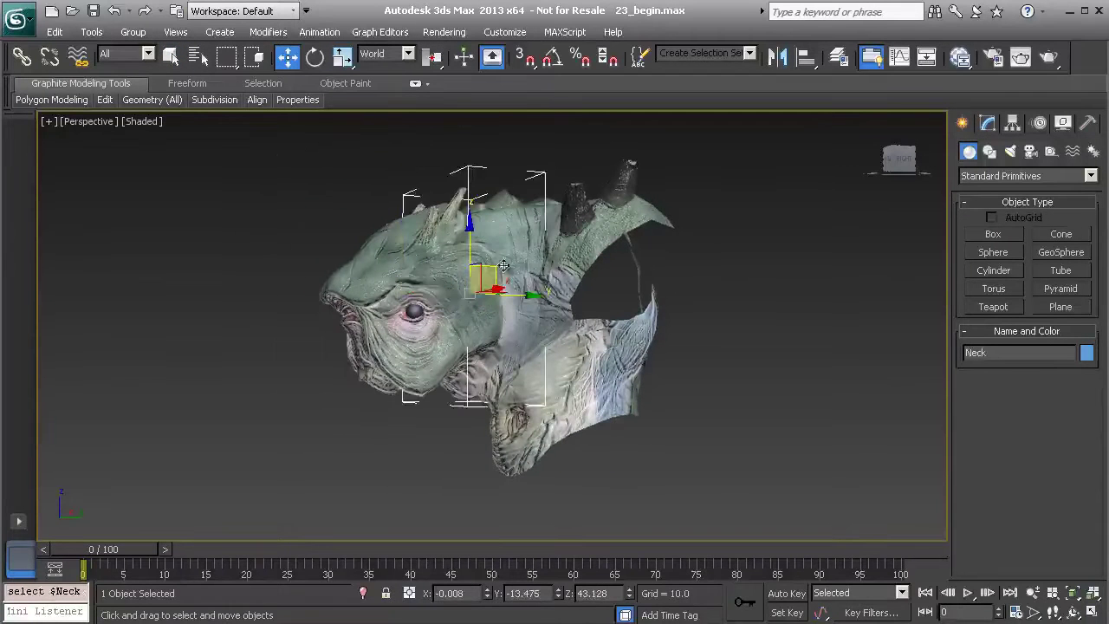
pyautogui.moveTo(499, 269); pyautogui.dragTo(511, 216)
pyautogui.hotkey('ctrl', 'z')
pyautogui.click(569, 245)
pyautogui.moveTo(598, 299); pyautogui.dragTo(650, 307)
pyautogui.hotkey('ctrl', 'z')
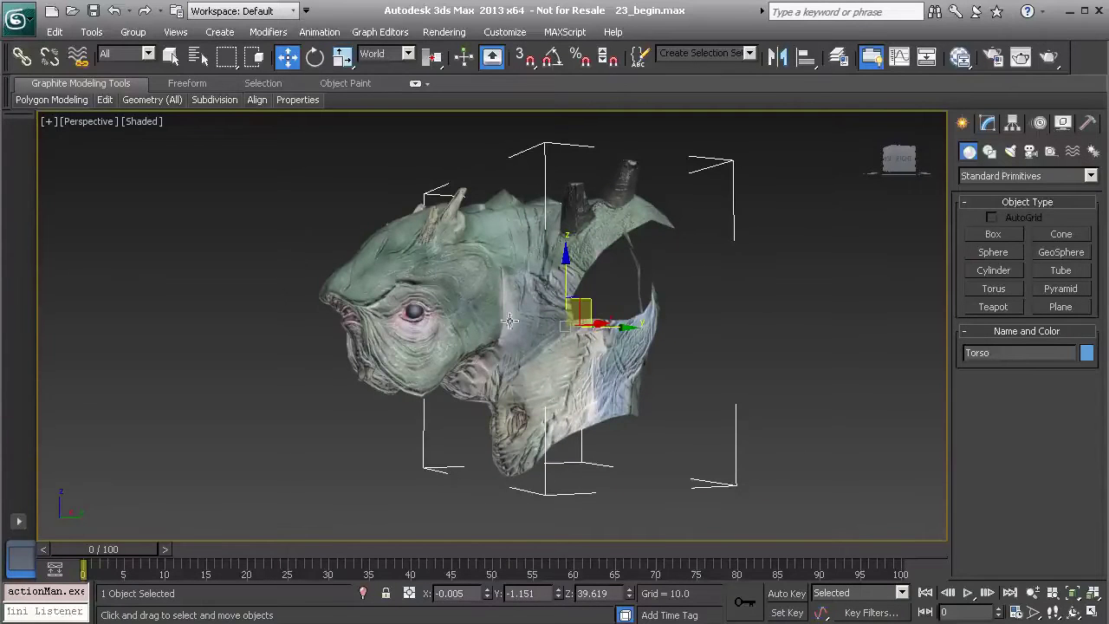
# - Apply one FFD(box) modifier to the head, neck and torso meshes together
pyautogui.keyDown('alt'); pyautogui.moveTo(523, 309); pyautogui.dragTo(496, 291, button='middle'); pyautogui.keyUp('alt')
pyautogui.moveTo(297, 160); pyautogui.dragTo(804, 487)
pyautogui.click(986, 123)
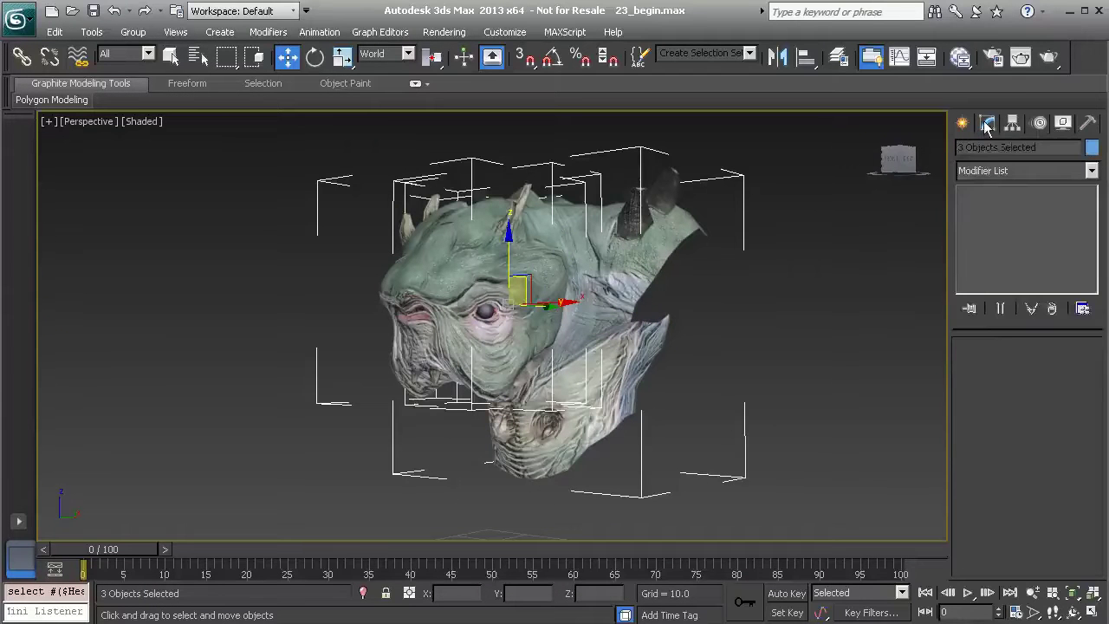
pyautogui.click(1018, 171)
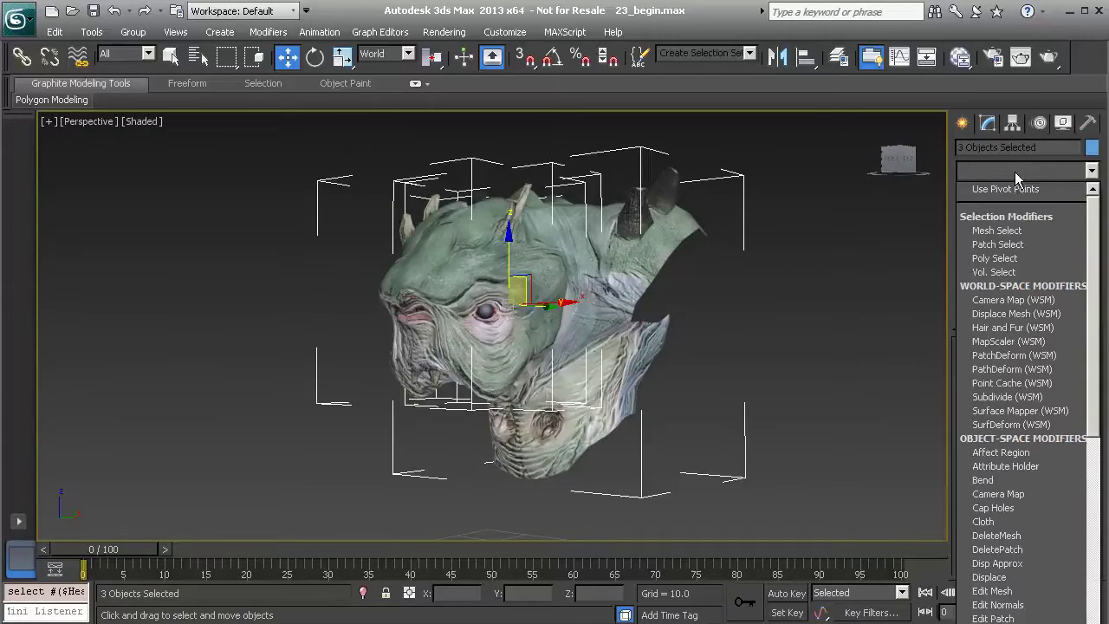
pyautogui.press('f')
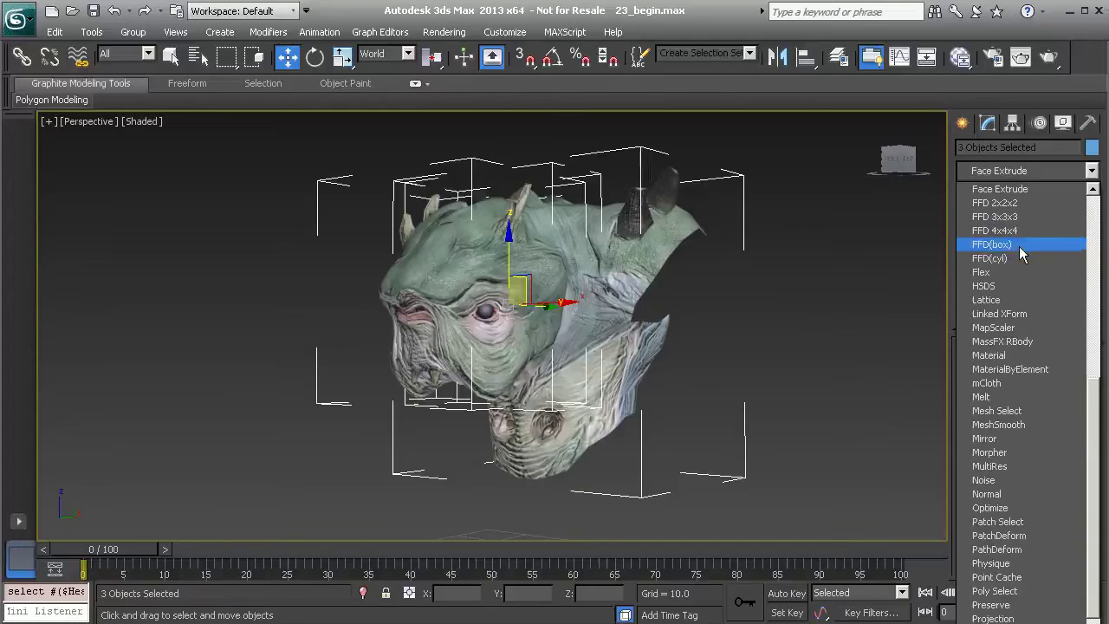
pyautogui.click(1019, 246)
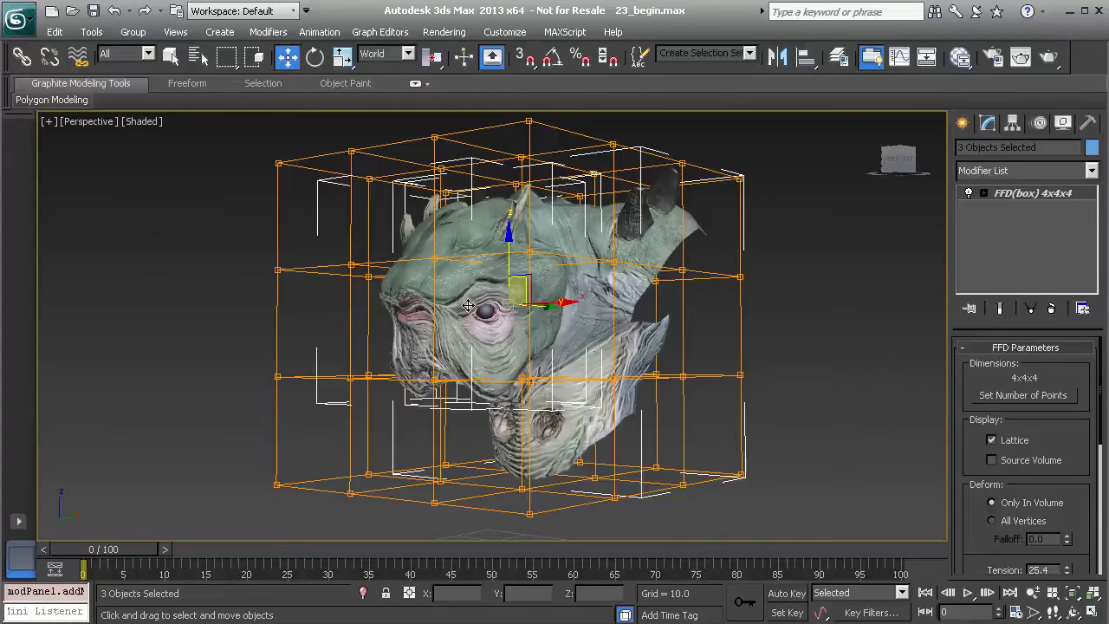
# - Activate the Control Points sub-object level of the FFD(box) modifier
pyautogui.keyDown('alt'); pyautogui.moveTo(414, 288); pyautogui.dragTo(457, 255, button='middle'); pyautogui.keyUp('alt')
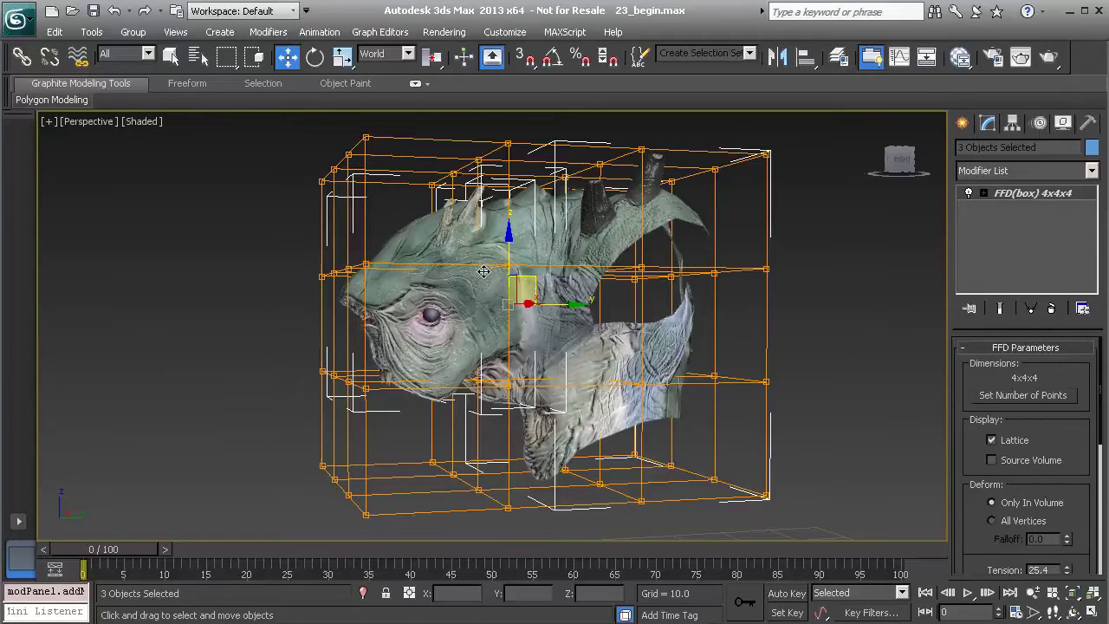
pyautogui.click(985, 192)
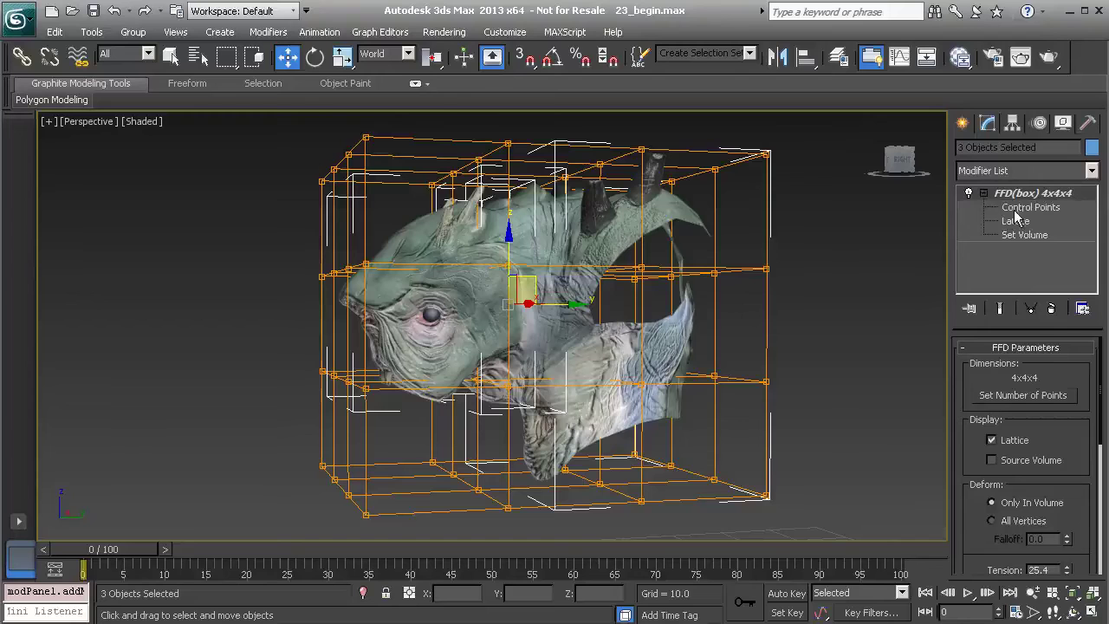
pyautogui.click(1019, 209)
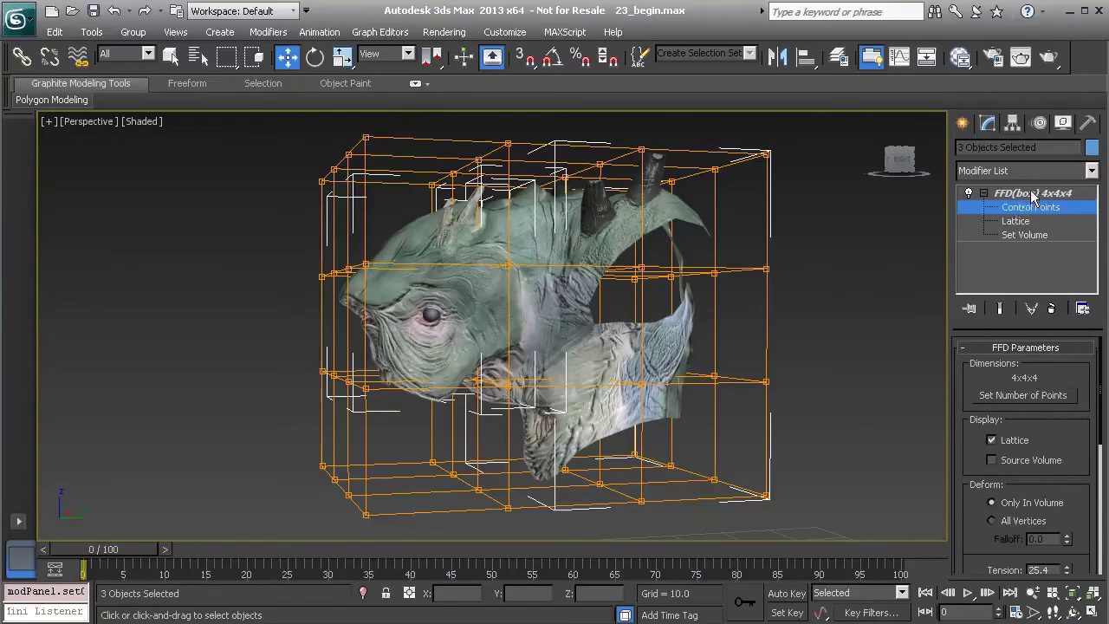
# - Try moving the upper front corner control point of the lattice, undoing the change
pyautogui.keyDown('alt'); pyautogui.moveTo(303, 270); pyautogui.dragTo(303, 225, button='middle'); pyautogui.keyUp('alt')
pyautogui.moveTo(240, 148); pyautogui.dragTo(312, 214)
pyautogui.keyDown('alt'); pyautogui.moveTo(312, 213); pyautogui.dragTo(320, 249, button='middle'); pyautogui.keyUp('alt')
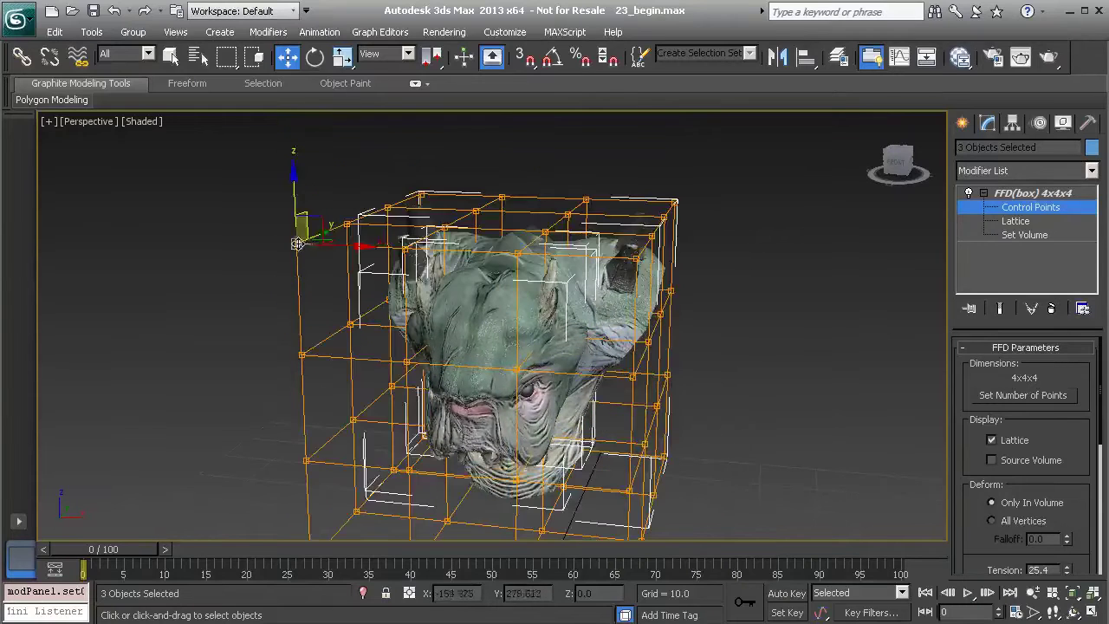
pyautogui.moveTo(298, 244); pyautogui.dragTo(302, 254)
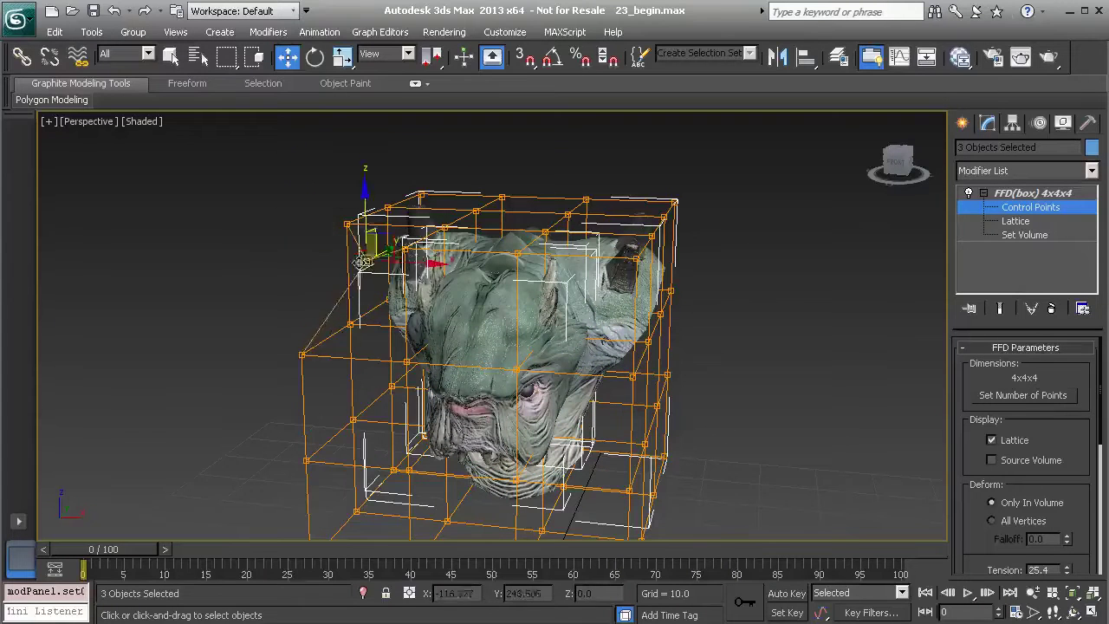
pyautogui.keyDown('alt'); pyautogui.moveTo(355, 248); pyautogui.dragTo(309, 245, button='middle'); pyautogui.keyUp('alt')
pyautogui.moveTo(309, 244)
pyautogui.mouseDown()
pyautogui.moveTo(310, 209)
pyautogui.moveTo(309, 297)
pyautogui.moveTo(317, 245)
pyautogui.moveTo(267, 245)
pyautogui.moveTo(335, 247)
pyautogui.moveTo(307, 245)
pyautogui.mouseUp()
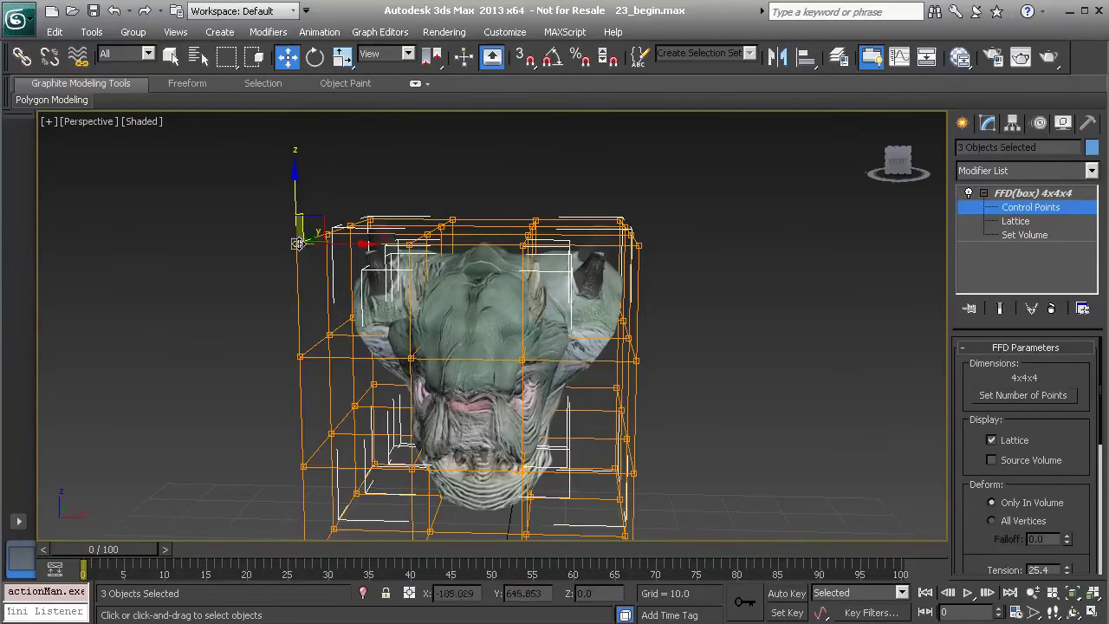
pyautogui.moveTo(296, 242)
pyautogui.mouseDown()
pyautogui.moveTo(250, 231)
pyautogui.moveTo(295, 227)
pyautogui.mouseUp()
pyautogui.hotkey('ctrl', 'z')
# - Try moving the front layer of lattice control points forward and up, undoing the change
pyautogui.keyDown('alt'); pyautogui.moveTo(491, 298); pyautogui.dragTo(296, 191, button='middle'); pyautogui.keyUp('alt')
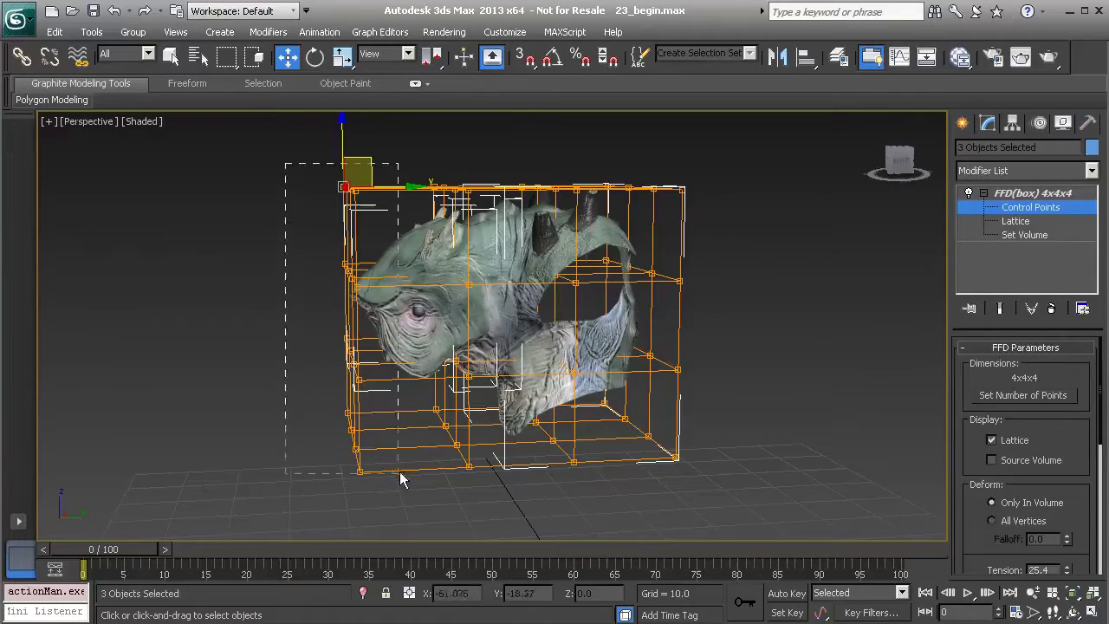
pyautogui.moveTo(398, 475); pyautogui.dragTo(397, 472)
pyautogui.moveTo(355, 314); pyautogui.dragTo(303, 210)
pyautogui.hotkey('ctrl', 'z')
# - Try pulling the front two layers of lattice control points in several directions, undoing each deformation
pyautogui.keyDown('alt'); pyautogui.moveTo(401, 278); pyautogui.dragTo(348, 285, button='middle'); pyautogui.keyUp('alt')
pyautogui.scroll(-2, 364, 273)
pyautogui.moveTo(494, 466); pyautogui.dragTo(495, 466)
pyautogui.moveTo(447, 308); pyautogui.dragTo(483, 323)
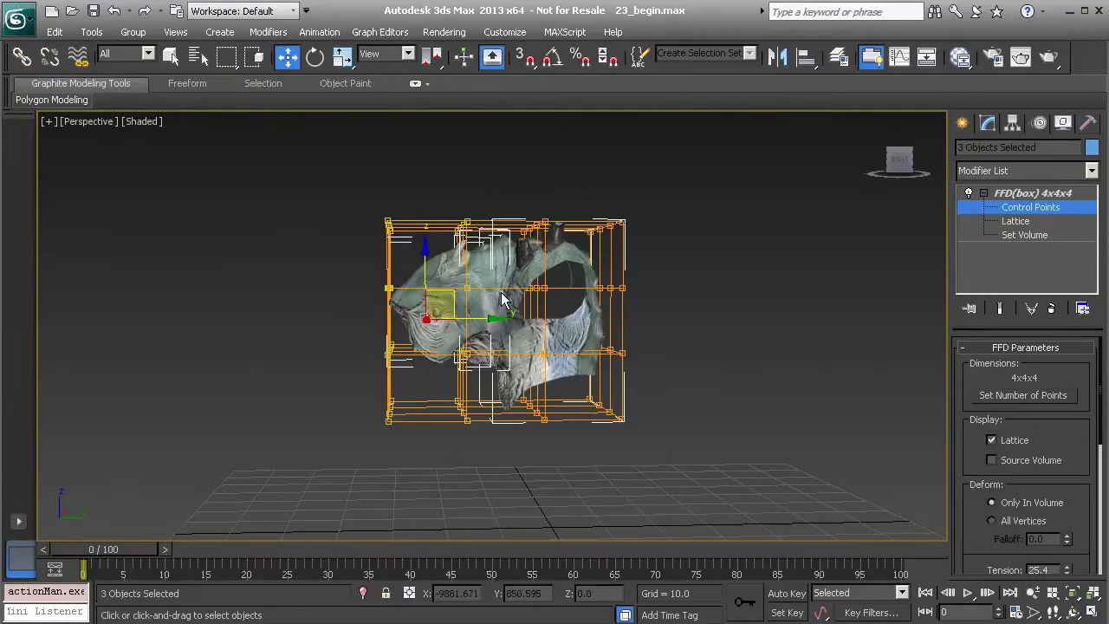
pyautogui.moveTo(448, 287); pyautogui.dragTo(389, 269)
pyautogui.keyDown('alt'); pyautogui.moveTo(384, 293); pyautogui.dragTo(500, 305, button='middle'); pyautogui.keyUp('alt')
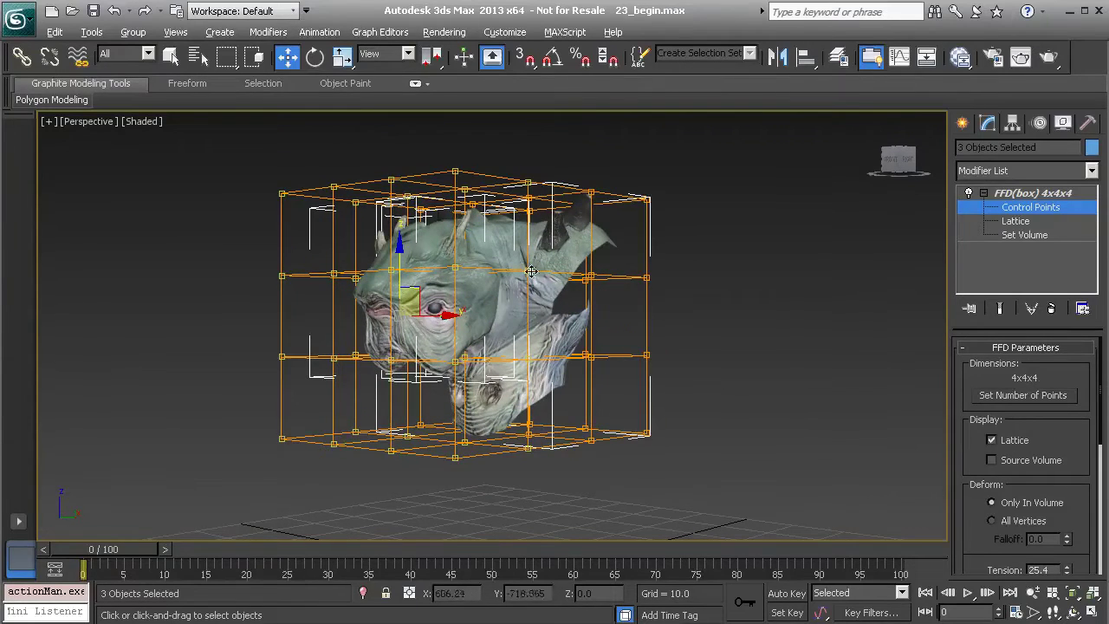
pyautogui.keyDown('alt'); pyautogui.moveTo(525, 268); pyautogui.dragTo(449, 247, button='middle'); pyautogui.keyUp('alt')
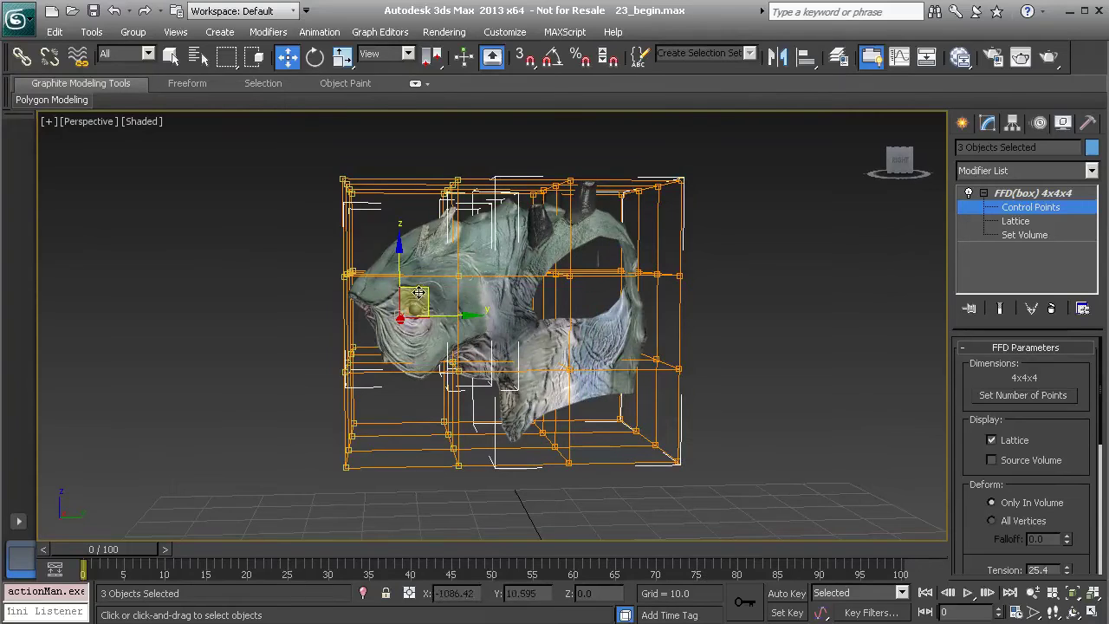
pyautogui.moveTo(420, 292); pyautogui.dragTo(255, 298)
pyautogui.hotkey('ctrl', 'z')
pyautogui.moveTo(421, 294); pyautogui.dragTo(251, 248)
pyautogui.hotkey('ctrl', 'z')
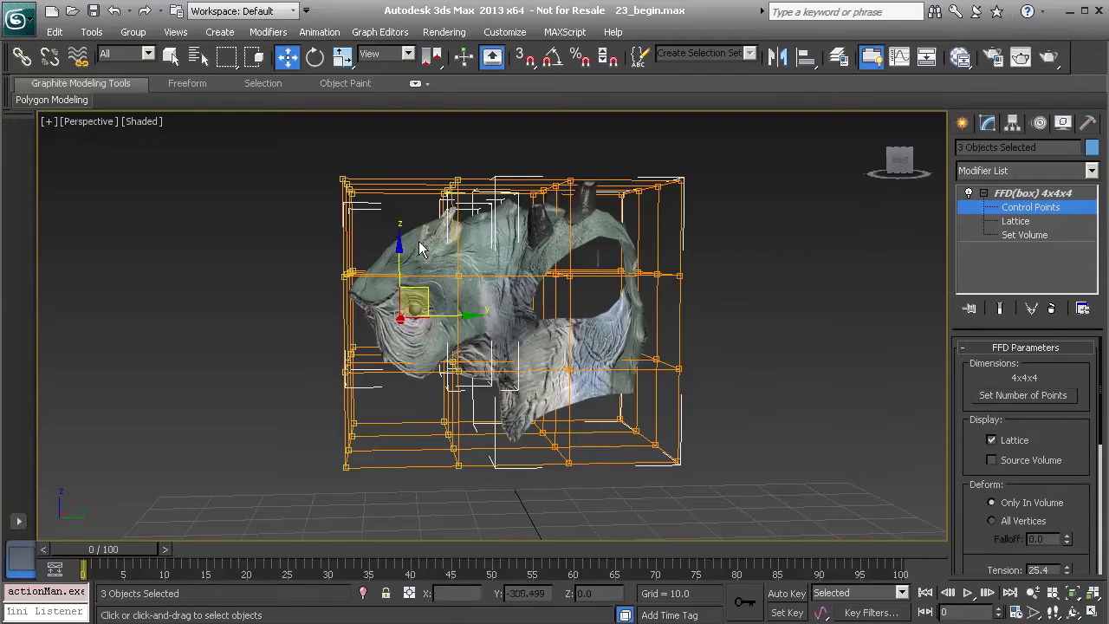
# - Set the FFD lattice's number of points to 7 in length, width and height
pyautogui.scroll(-3, 433, 252)
pyautogui.keyDown('alt'); pyautogui.moveTo(488, 291); pyautogui.dragTo(481, 281, button='middle'); pyautogui.keyUp('alt')
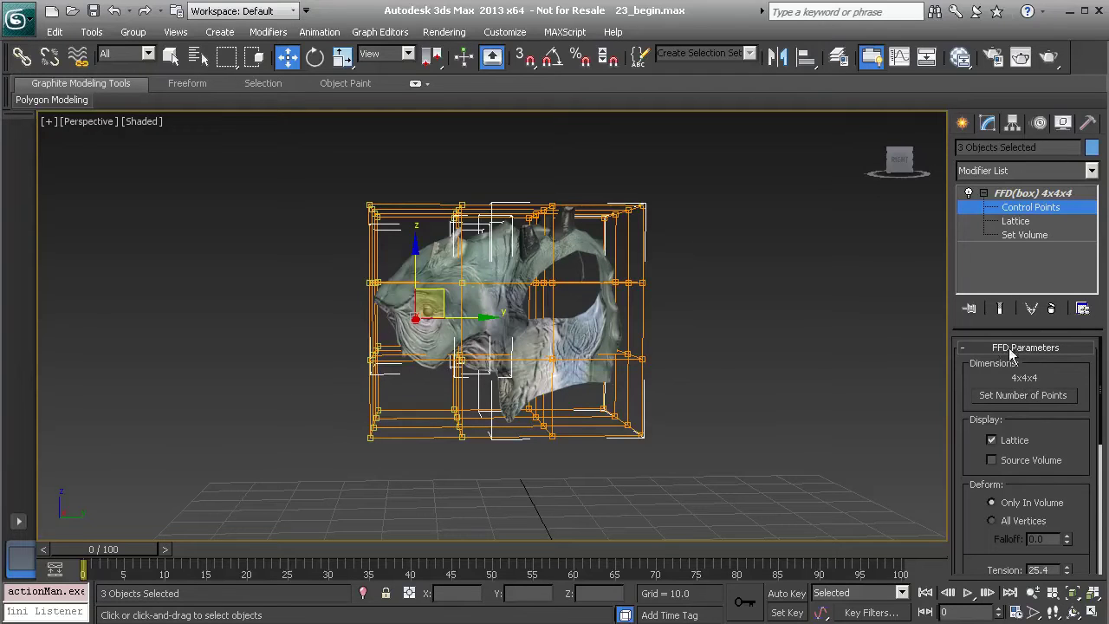
pyautogui.click(1034, 396)
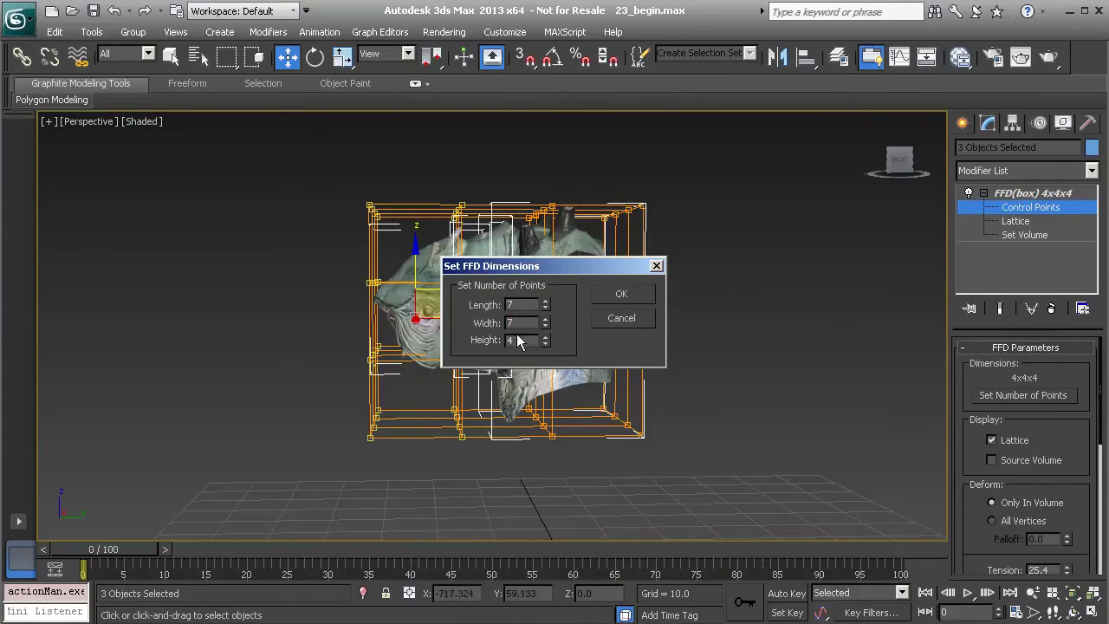
pyautogui.click(632, 296)
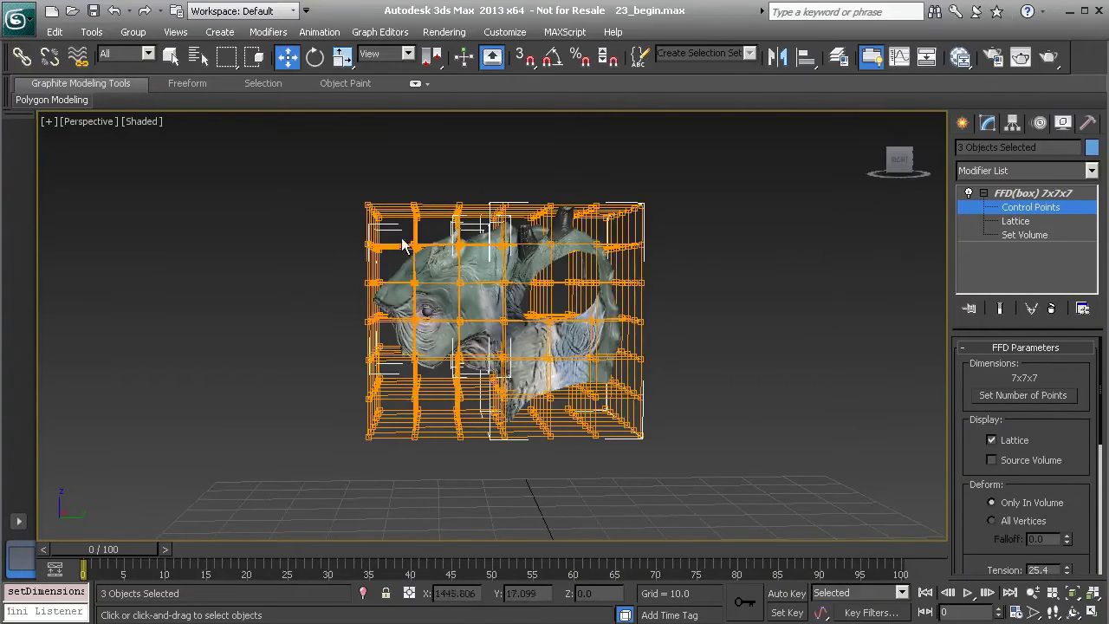
# - Pull the front three layers of control points forward and down, and set the modifier's Tension to 24.4
pyautogui.moveTo(348, 184); pyautogui.dragTo(475, 441)
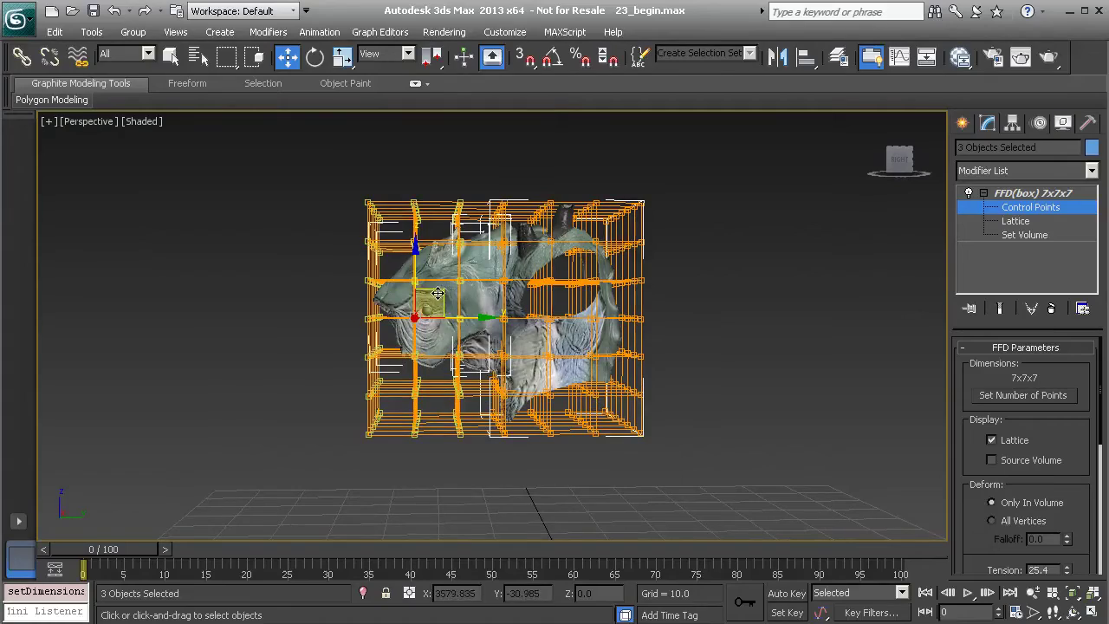
pyautogui.moveTo(437, 300); pyautogui.dragTo(272, 382)
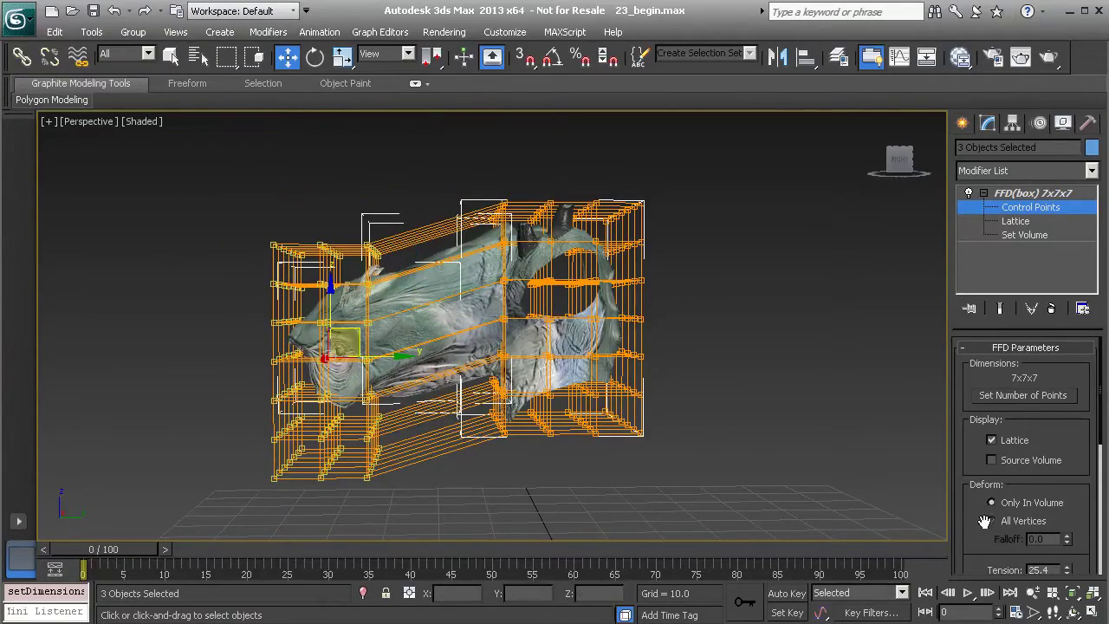
pyautogui.moveTo(978, 521); pyautogui.dragTo(958, 371)
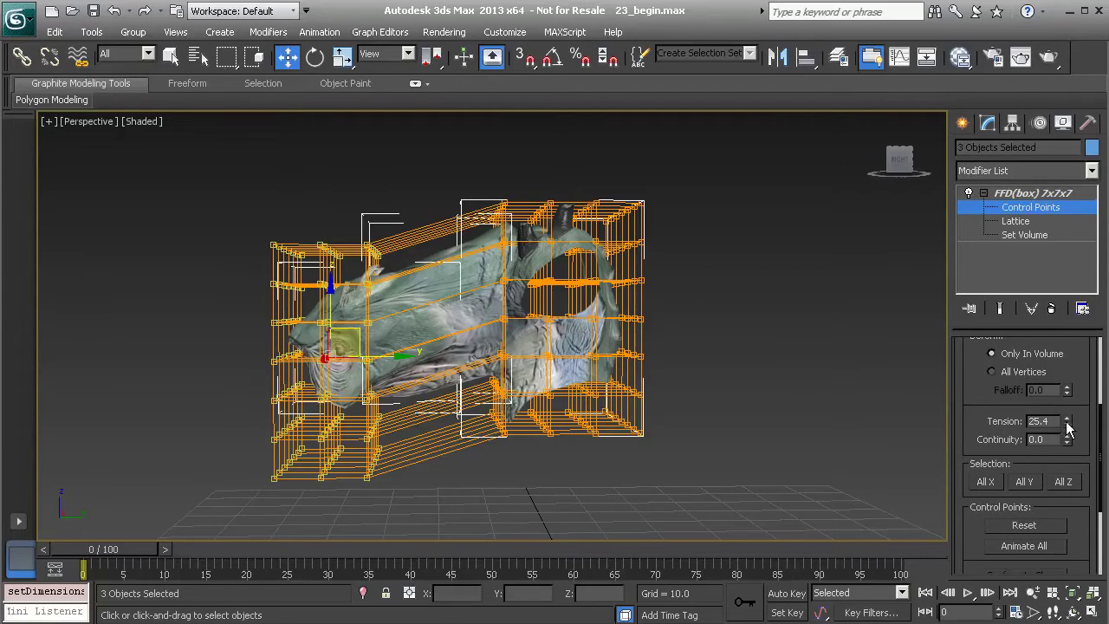
pyautogui.moveTo(1068, 423); pyautogui.dragTo(1061, 421)
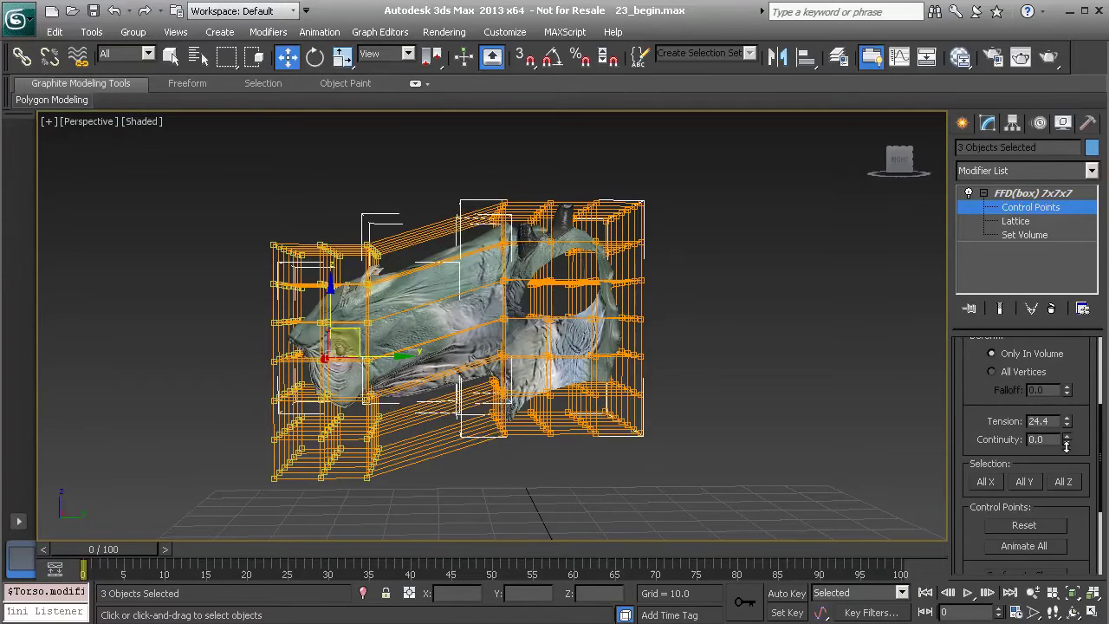
# - Try Continuity values of 14.0, 18.9 and 26.4 while pulling the front points farther forward, and return Continuity to 0.0
pyautogui.moveTo(1061, 549); pyautogui.dragTo(1062, 315)
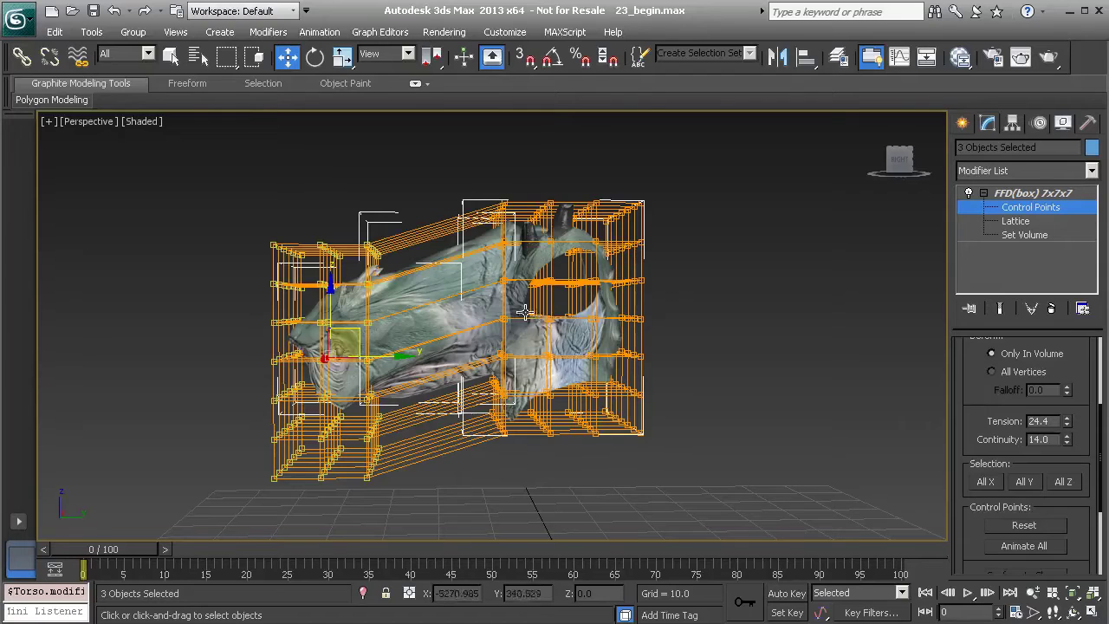
pyautogui.moveTo(1068, 443); pyautogui.dragTo(1056, 372)
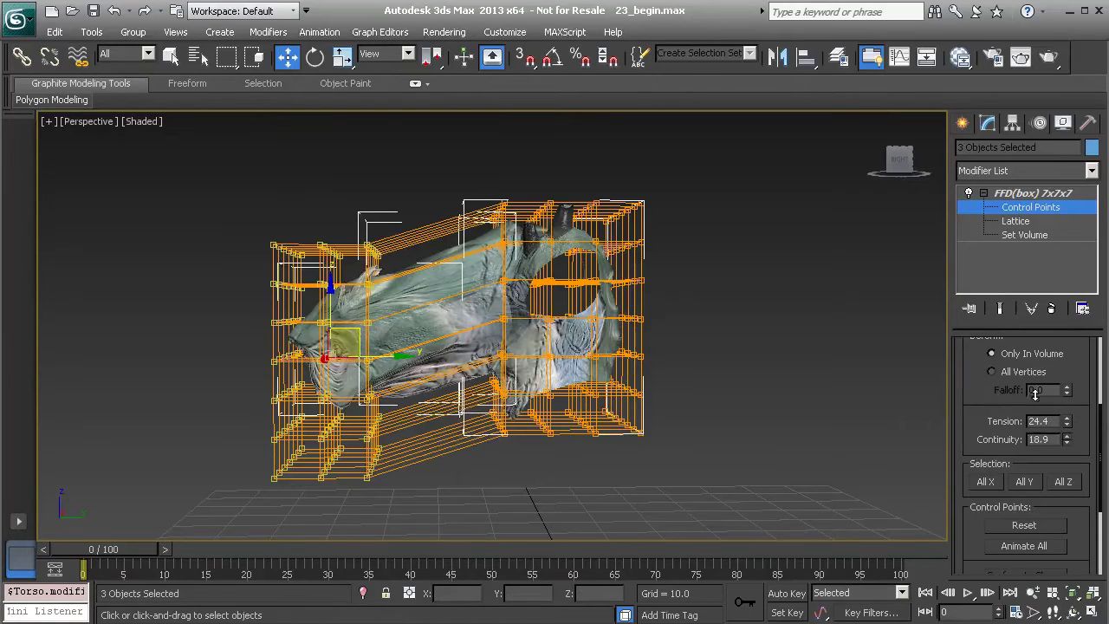
pyautogui.moveTo(1046, 394); pyautogui.dragTo(1029, 332)
pyautogui.moveTo(346, 333); pyautogui.dragTo(239, 349)
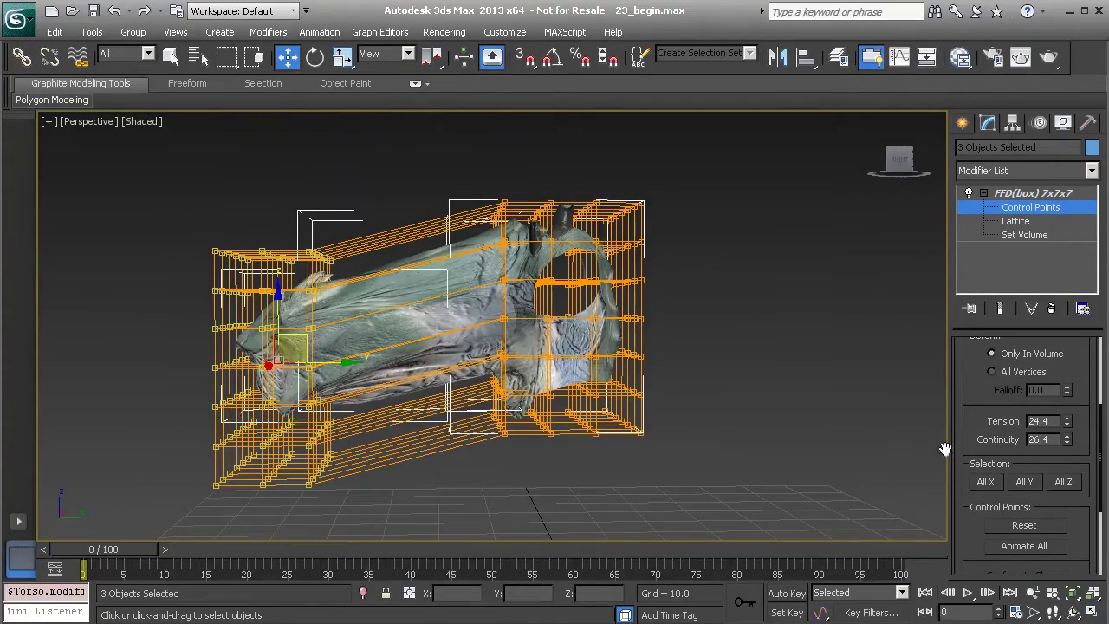
pyautogui.rightClick(1068, 441)
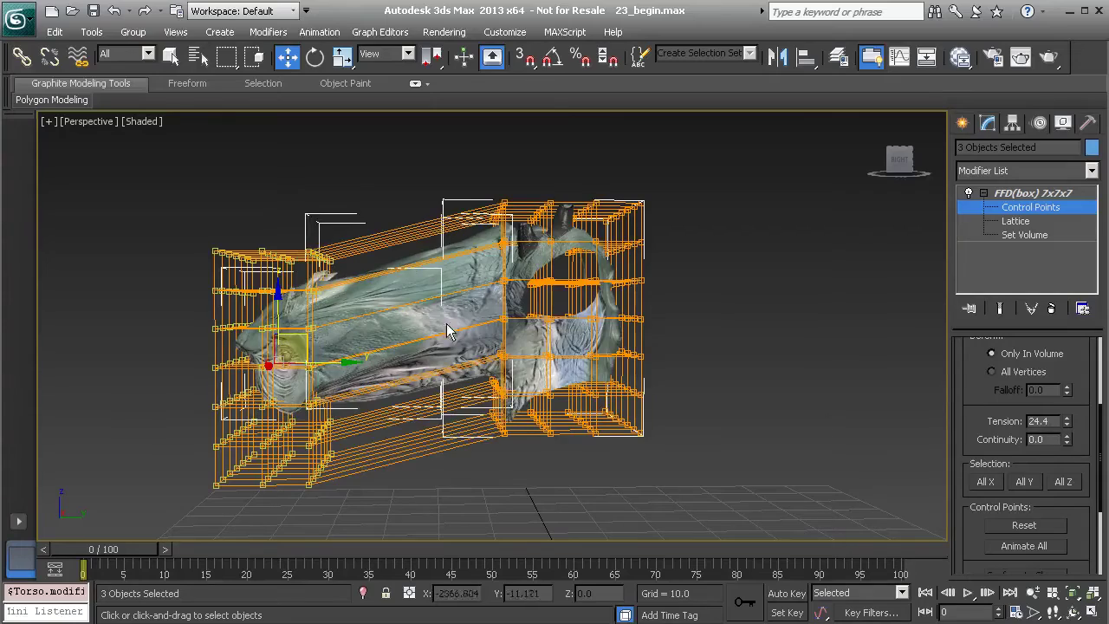
# - Move the front control points partway back and up toward the torso, and view the deformation from several angles
pyautogui.moveTo(304, 336); pyautogui.dragTo(373, 321)
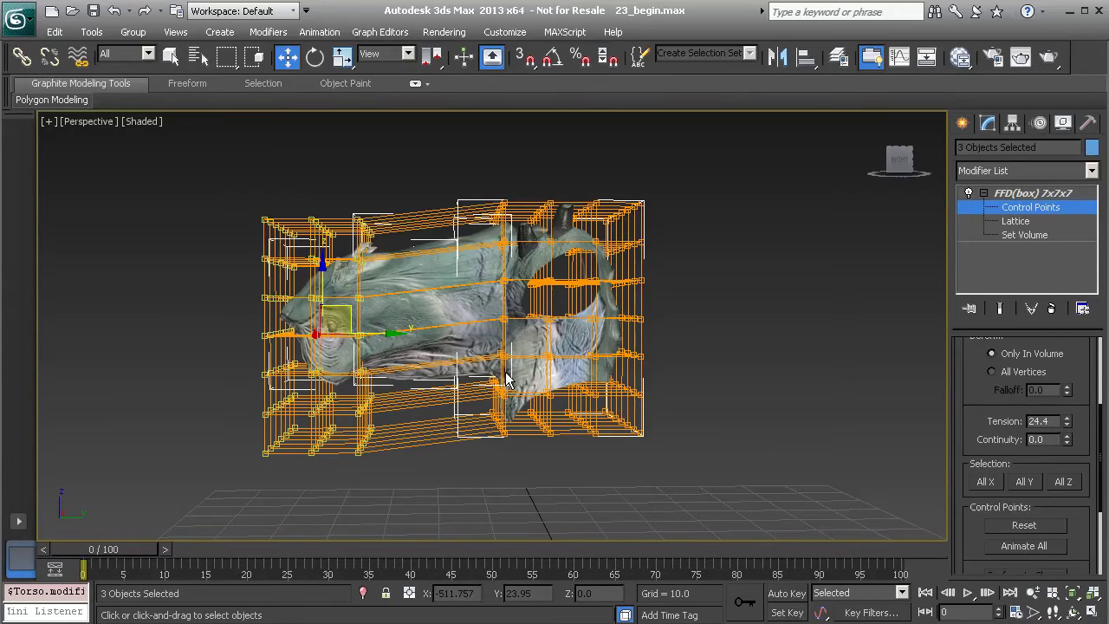
pyautogui.moveTo(976, 385); pyautogui.dragTo(975, 529)
pyautogui.keyDown('alt'); pyautogui.moveTo(459, 307); pyautogui.dragTo(495, 265, button='middle'); pyautogui.keyUp('alt')
pyautogui.keyDown('alt'); pyautogui.moveTo(361, 275); pyautogui.dragTo(373, 324, button='middle'); pyautogui.keyUp('alt')
pyautogui.moveTo(582, 339); pyautogui.dragTo(445, 329, button='middle')
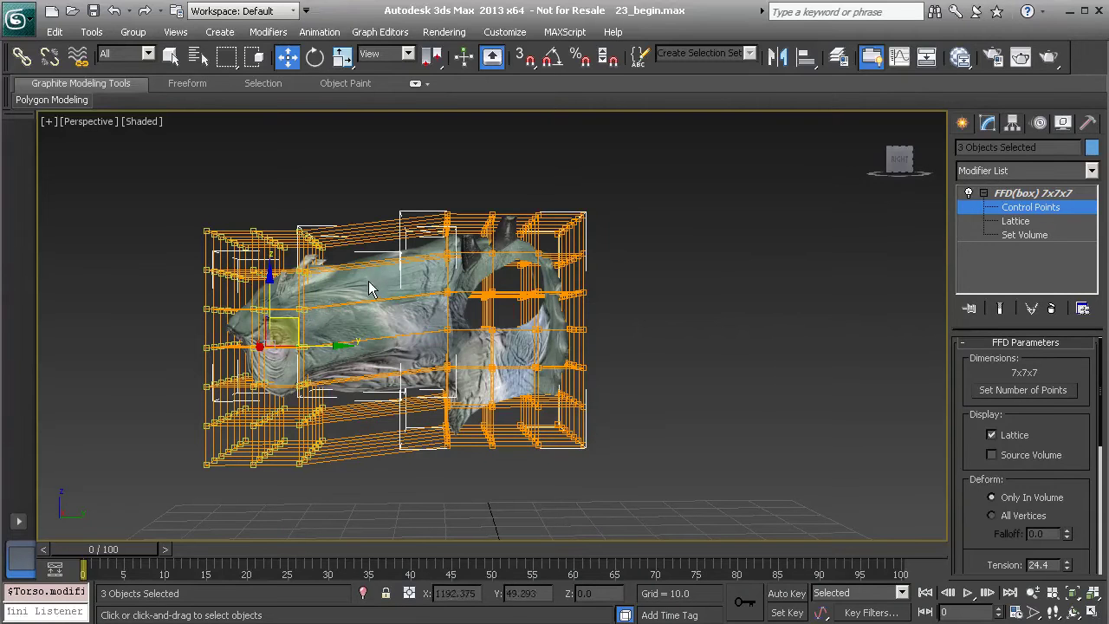
pyautogui.keyDown('alt'); pyautogui.moveTo(368, 288); pyautogui.dragTo(416, 266, button='middle'); pyautogui.keyUp('alt')
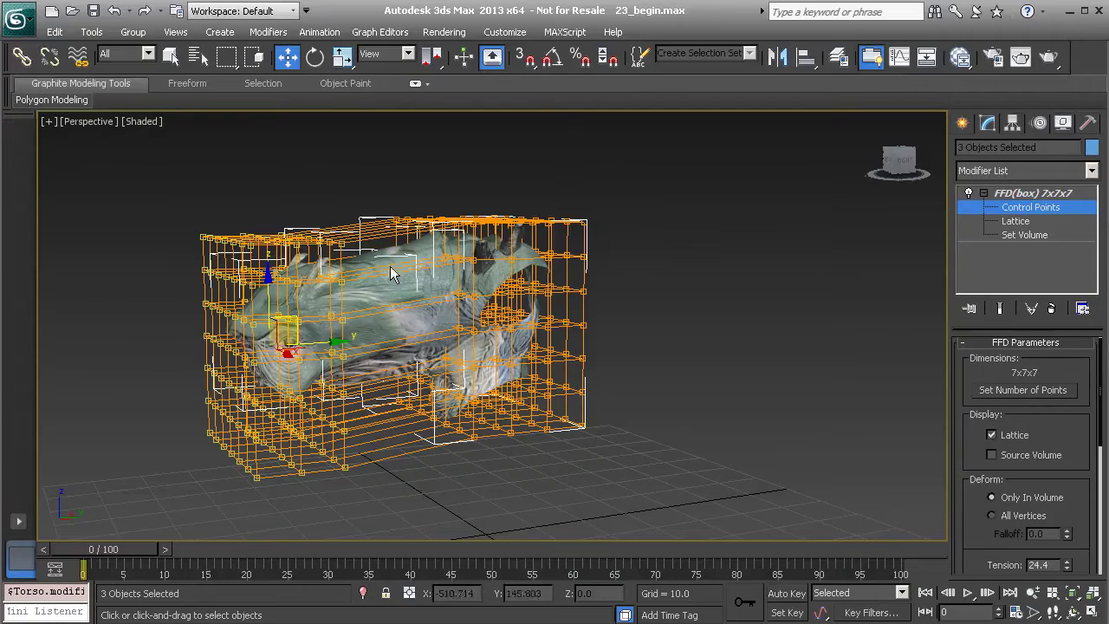
# - Reset all FFD control points to their original positions
pyautogui.moveTo(974, 530); pyautogui.dragTo(991, 390)
pyautogui.click(1029, 399)
pyautogui.keyDown('alt'); pyautogui.moveTo(451, 354); pyautogui.dragTo(674, 369, button='middle'); pyautogui.keyUp('alt')
# - Activate the Lattice sub-object level and try shifting the whole lattice sideways, undoing the change
pyautogui.click(1021, 222)
pyautogui.moveTo(573, 343); pyautogui.dragTo(699, 335)
pyautogui.hotkey('ctrl', 'z')
pyautogui.hotkey('ctrl', 'z')
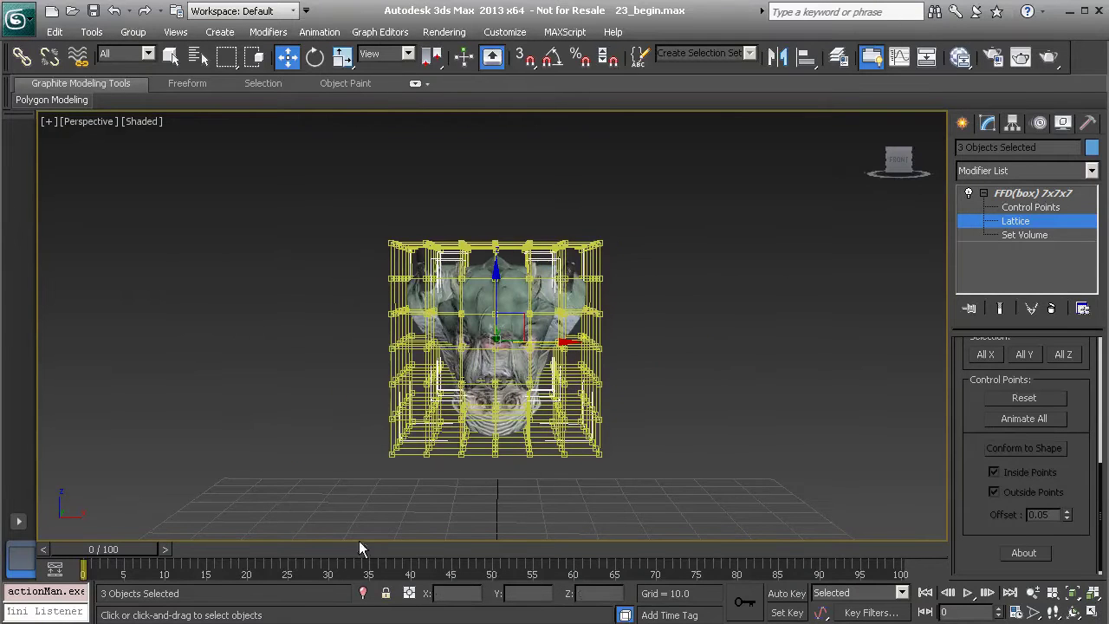
# - Turn on Auto Key and, at frame 20, move the whole lattice along X to the right of the creature
pyautogui.click(788, 593)
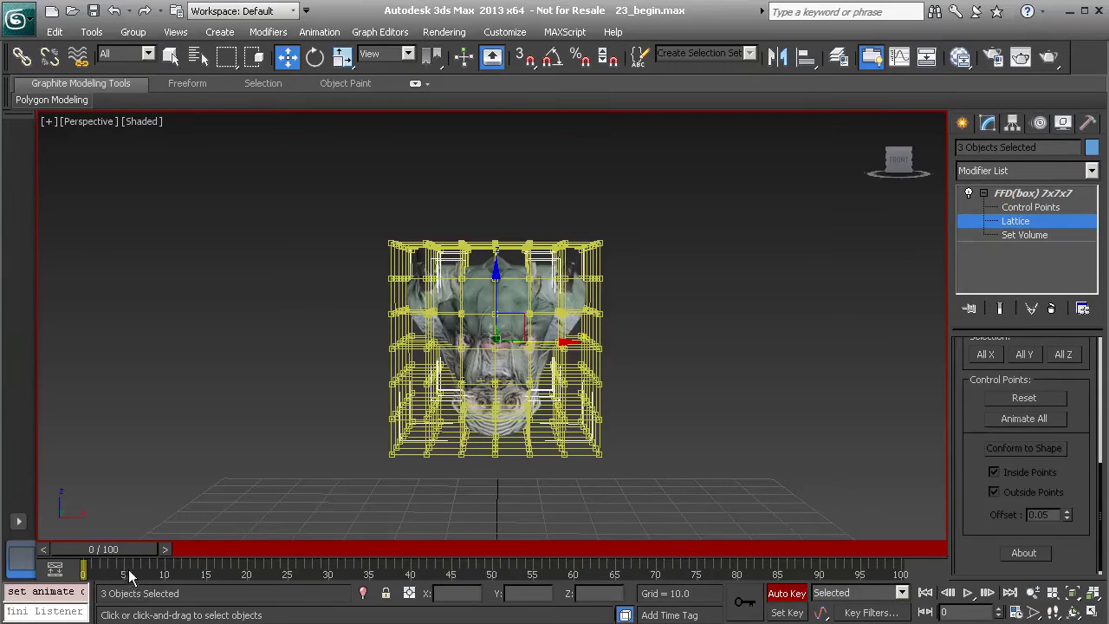
pyautogui.click(745, 601)
pyautogui.moveTo(147, 550); pyautogui.dragTo(301, 550)
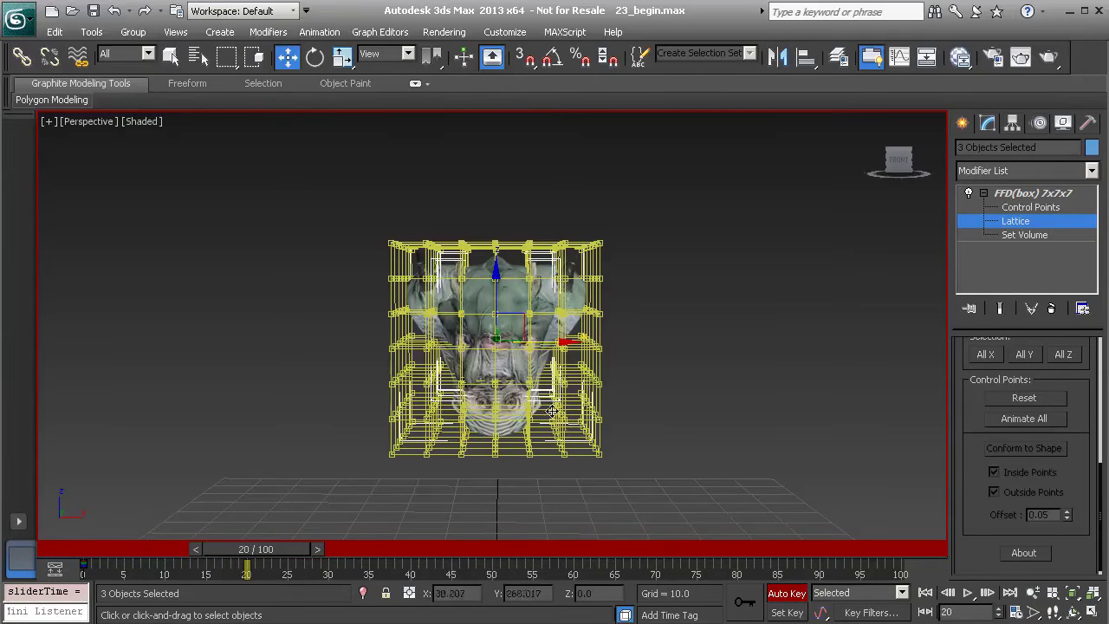
pyautogui.moveTo(571, 344); pyautogui.dragTo(779, 362)
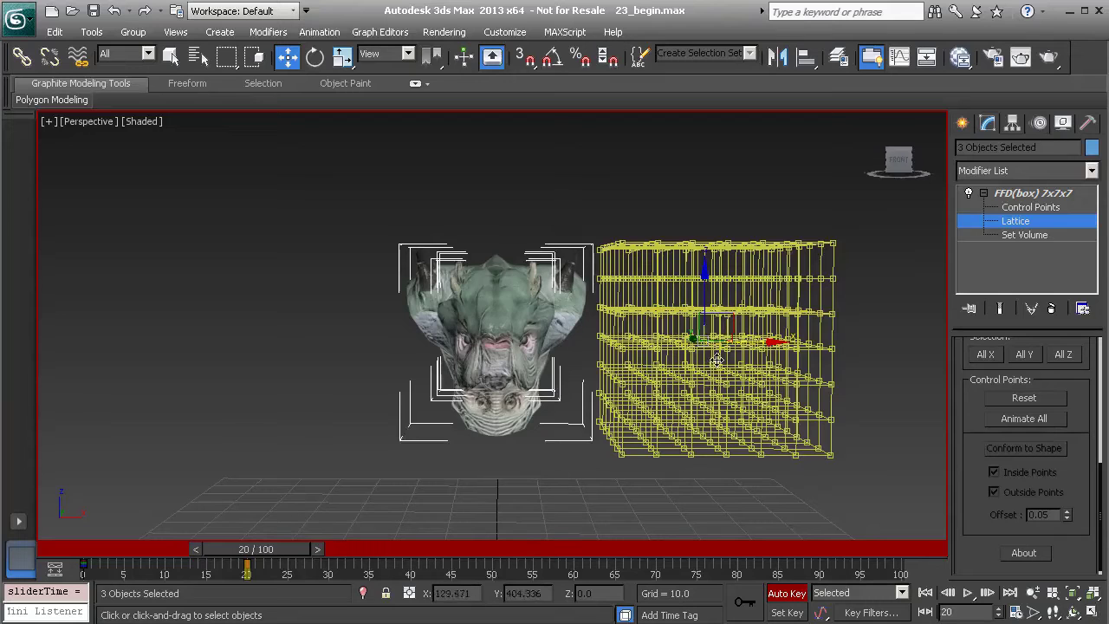
# - At frame 40, shift the lattice to the creature's left in the front view, and scrub the animation back to frame 10
pyautogui.moveTo(269, 549); pyautogui.dragTo(408, 550)
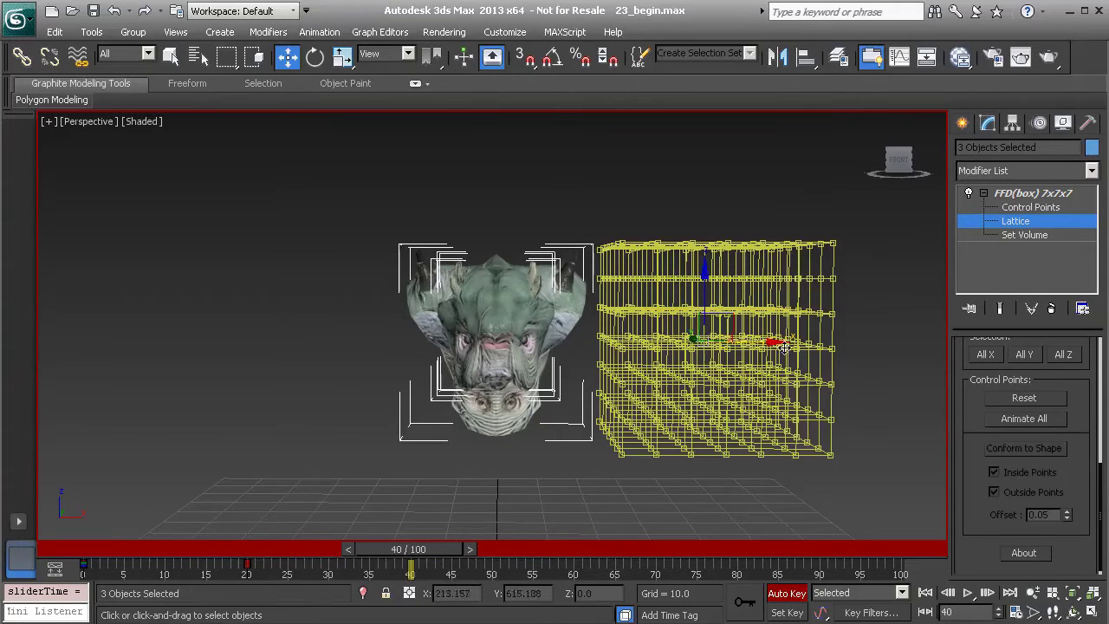
pyautogui.moveTo(781, 344); pyautogui.dragTo(364, 351)
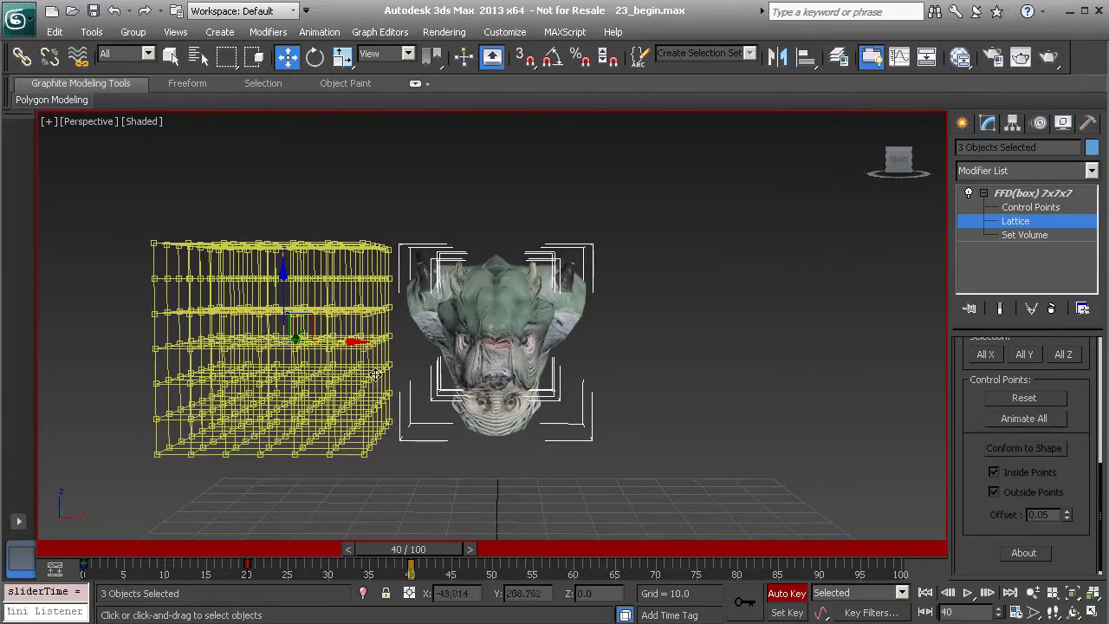
pyautogui.moveTo(436, 555); pyautogui.dragTo(209, 529)
pyautogui.press('w')
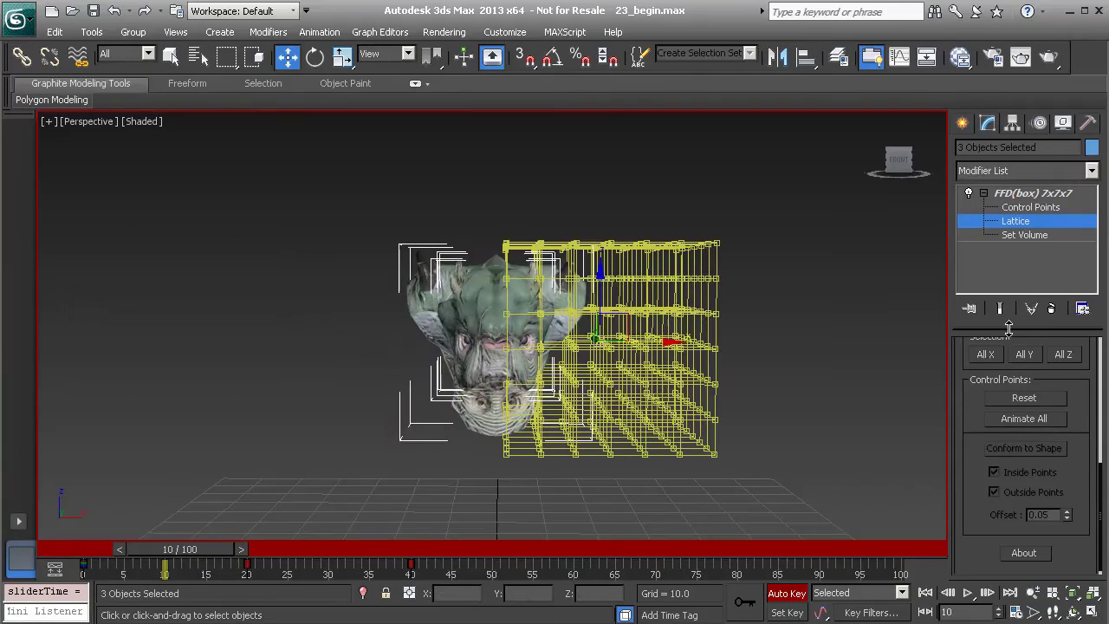
# - At frame 10, raise the lattice's top middle control points along Z, and scrub to frame 27 to see the animated deformation
pyautogui.click(1058, 209)
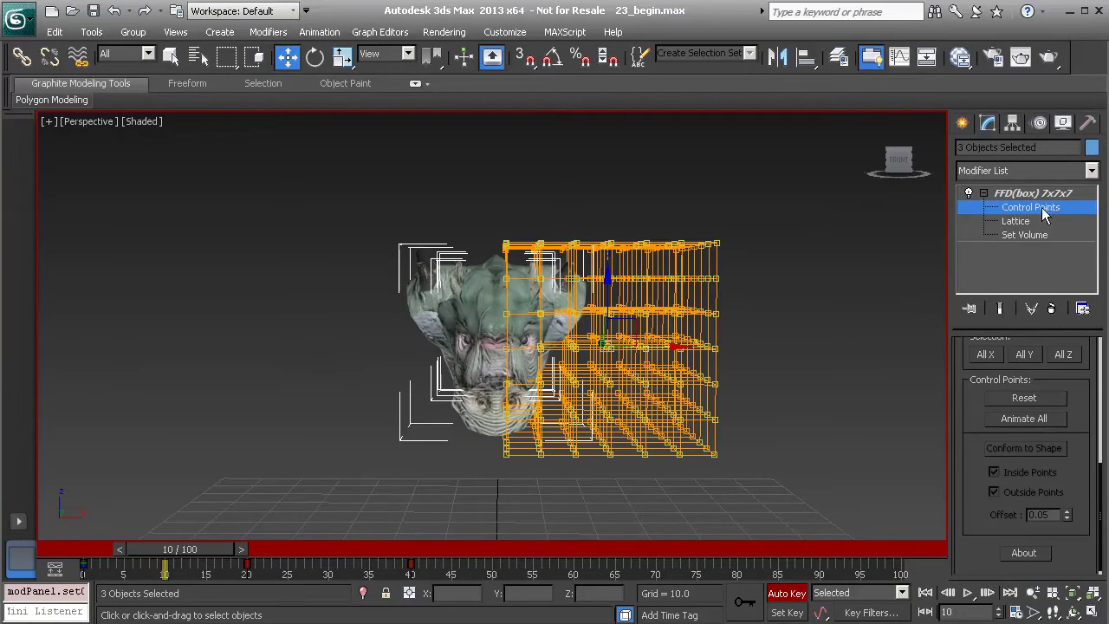
pyautogui.moveTo(542, 245)
pyautogui.keyDown('alt'); pyautogui.mouseDown(button='middle')
pyautogui.moveTo(569, 239)
pyautogui.moveTo(520, 244)
pyautogui.mouseUp(button='middle'); pyautogui.keyUp('alt')
pyautogui.moveTo(501, 223); pyautogui.dragTo(613, 303)
pyautogui.moveTo(556, 209); pyautogui.dragTo(552, 167)
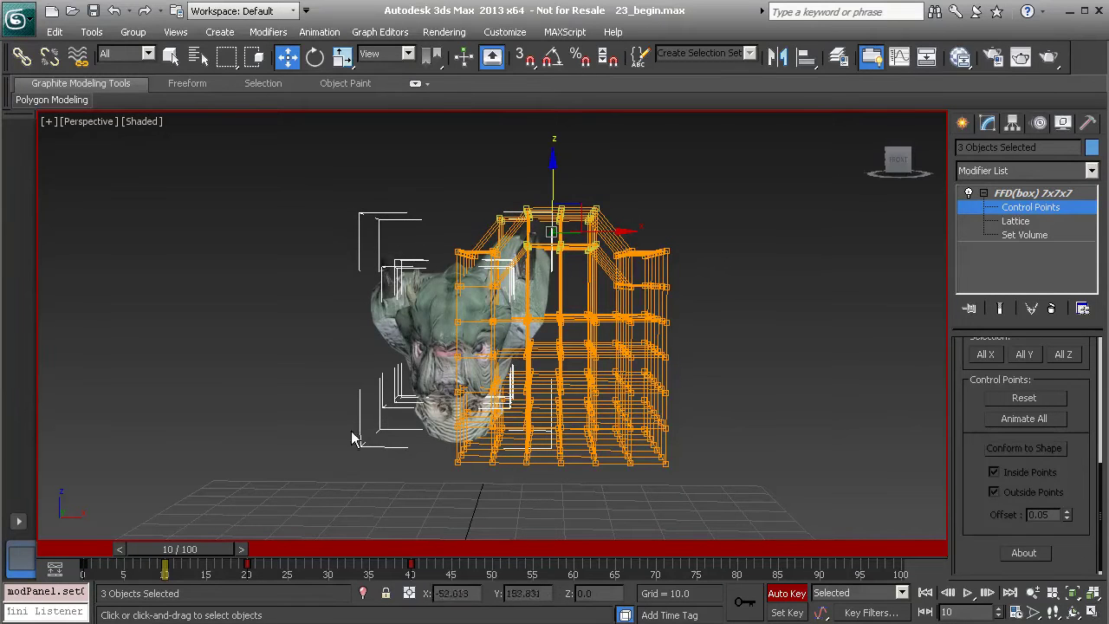
pyautogui.moveTo(217, 550); pyautogui.dragTo(346, 568)
pyautogui.press('w')
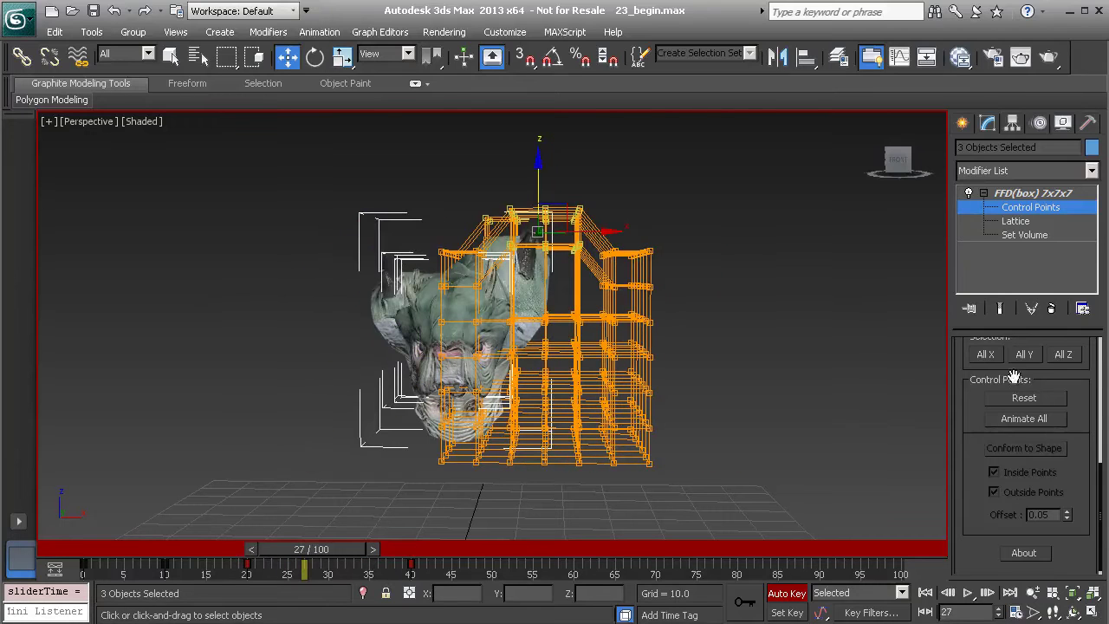
# - Set the FFD deformation to All Vertices and scrub the animation back to frame 0
pyautogui.moveTo(967, 378); pyautogui.dragTo(996, 564)
pyautogui.click(1012, 430)
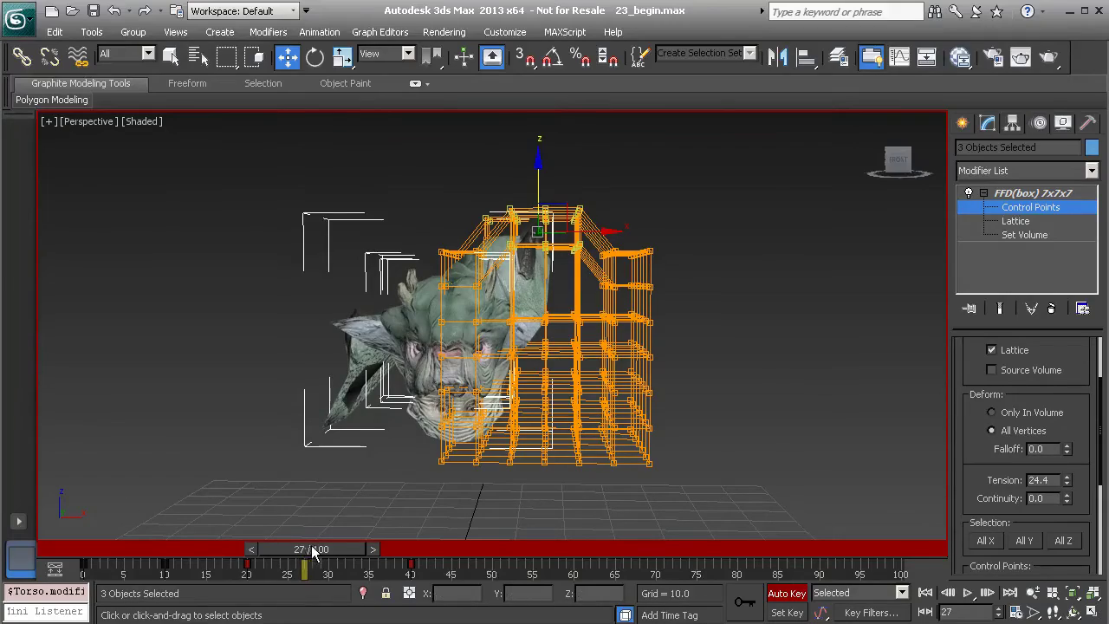
pyautogui.moveTo(316, 555); pyautogui.dragTo(122, 537)
pyautogui.press('w')
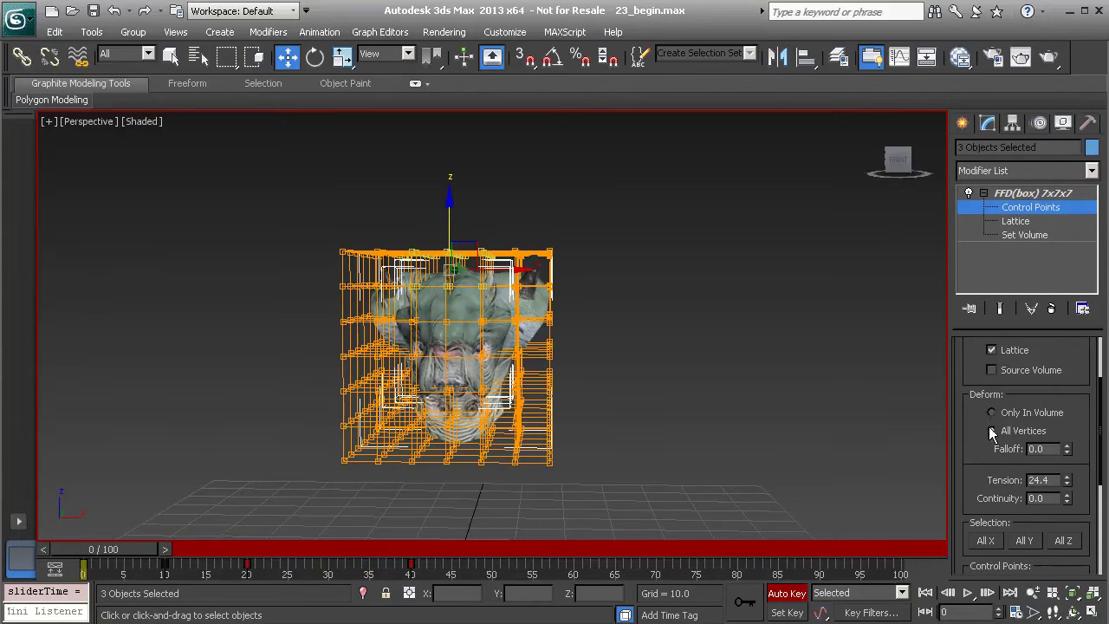
pyautogui.hotkey('ctrl', 's')
pyautogui.moveTo(130, 545); pyautogui.dragTo(101, 531)
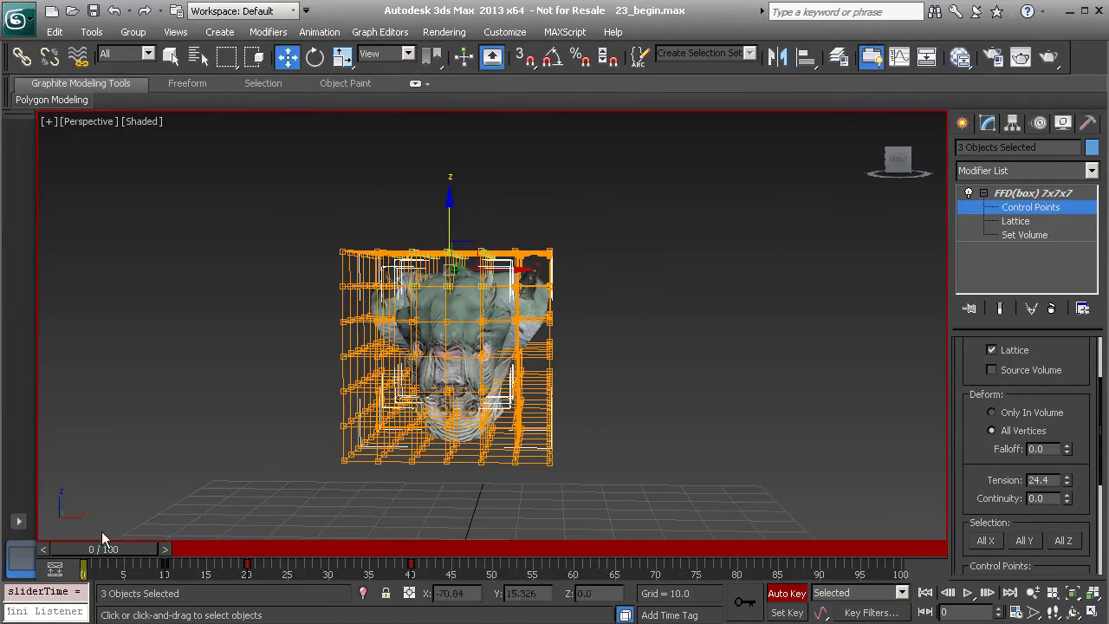
# - Set the deformation to Only In Volume and inspect the creature within the lattice from several angles
pyautogui.click(1010, 414)
pyautogui.moveTo(78, 554)
pyautogui.mouseDown()
pyautogui.moveTo(433, 554)
pyautogui.moveTo(343, 590)
pyautogui.moveTo(84, 572)
pyautogui.mouseUp()
pyautogui.keyDown('alt'); pyautogui.moveTo(641, 324); pyautogui.dragTo(1075, 257, button='middle'); pyautogui.keyUp('alt')
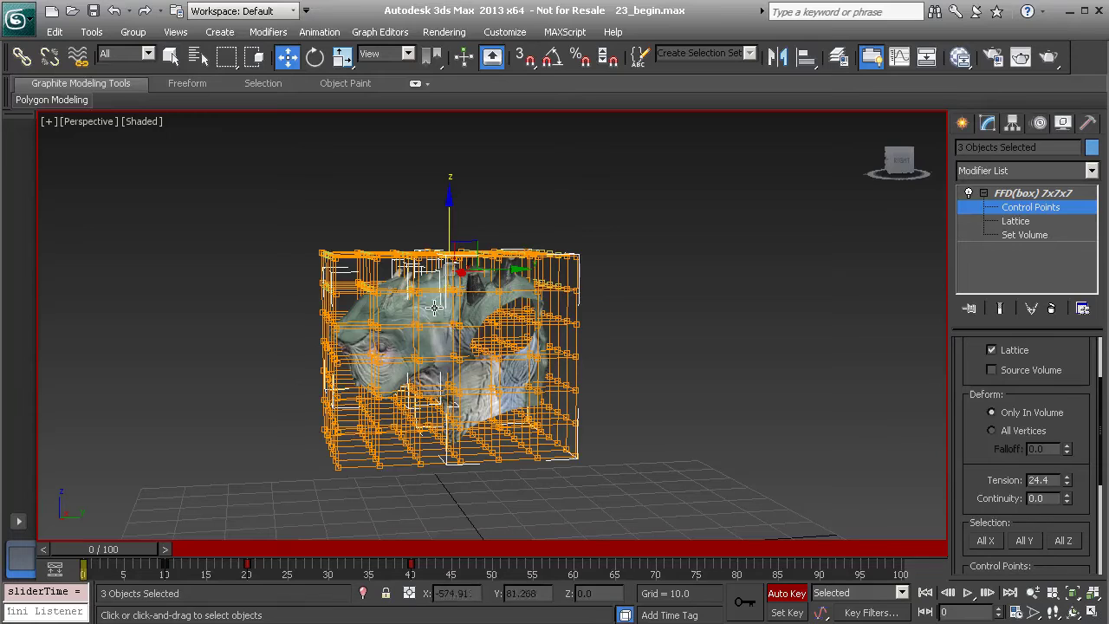
pyautogui.keyDown('alt'); pyautogui.moveTo(468, 340); pyautogui.dragTo(439, 324, button='middle'); pyautogui.keyUp('alt')
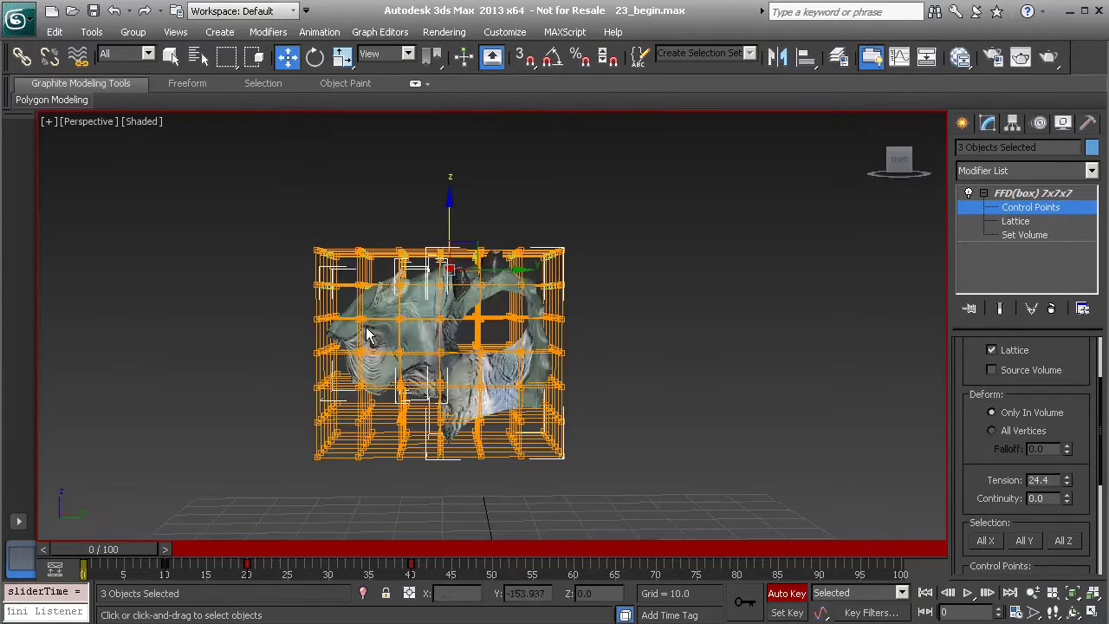
pyautogui.keyDown('alt'); pyautogui.moveTo(361, 325); pyautogui.dragTo(414, 364, button='middle'); pyautogui.keyUp('alt')
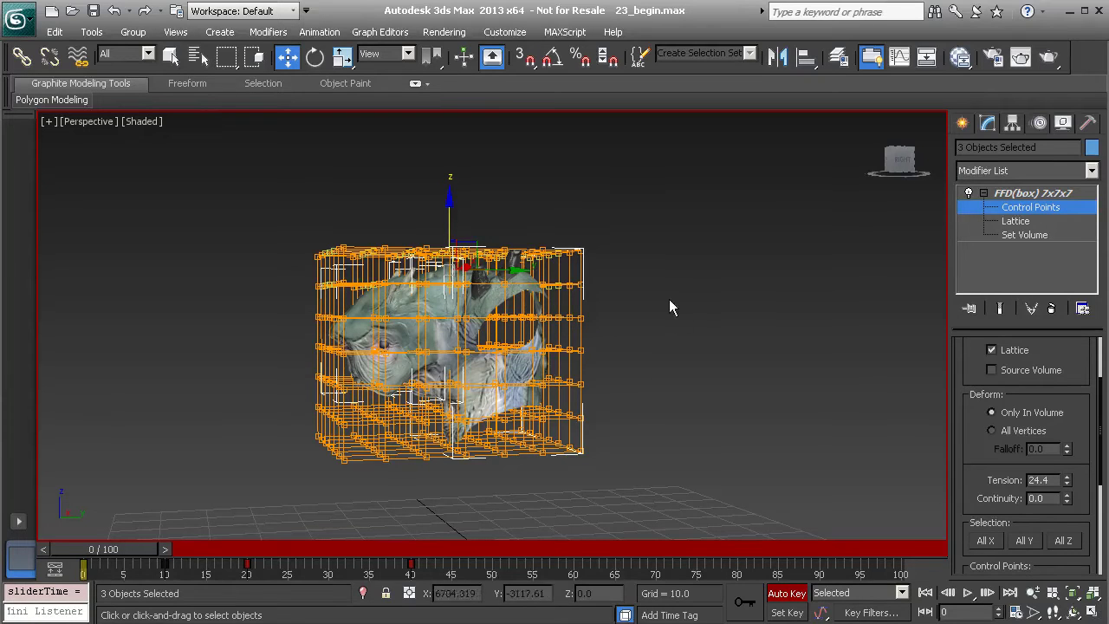
pyautogui.keyDown('alt'); pyautogui.moveTo(520, 324); pyautogui.dragTo(485, 346, button='middle'); pyautogui.keyUp('alt')
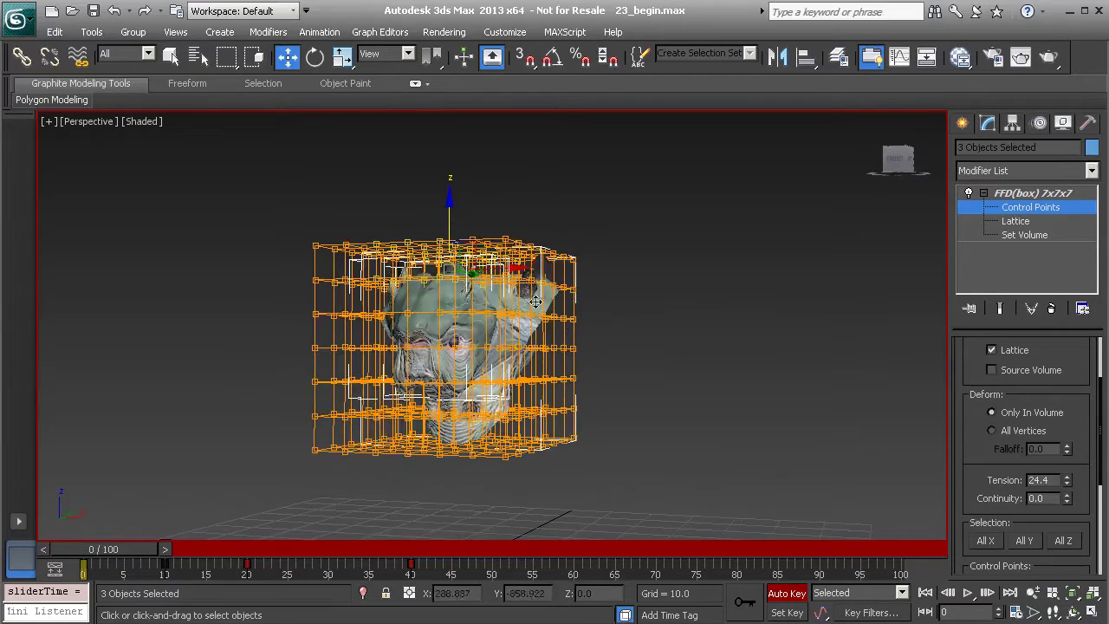
# - Delete the selected objects' animation and check the timeline at frame 0
pyautogui.keyDown('alt'); pyautogui.rightClick(615, 297); pyautogui.keyUp('alt')
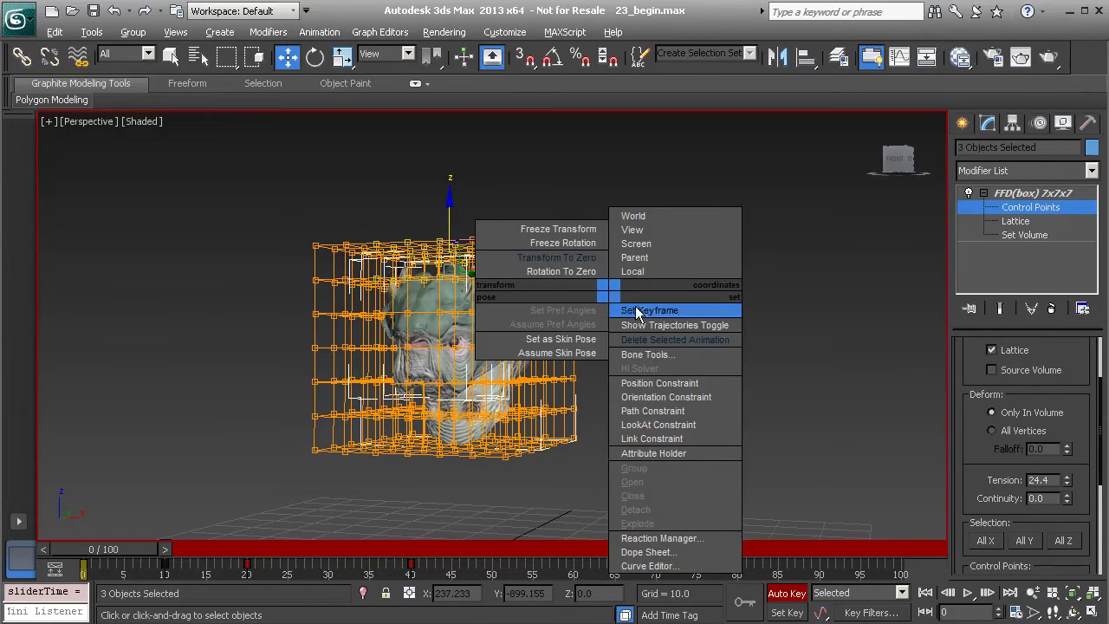
pyautogui.click(673, 337)
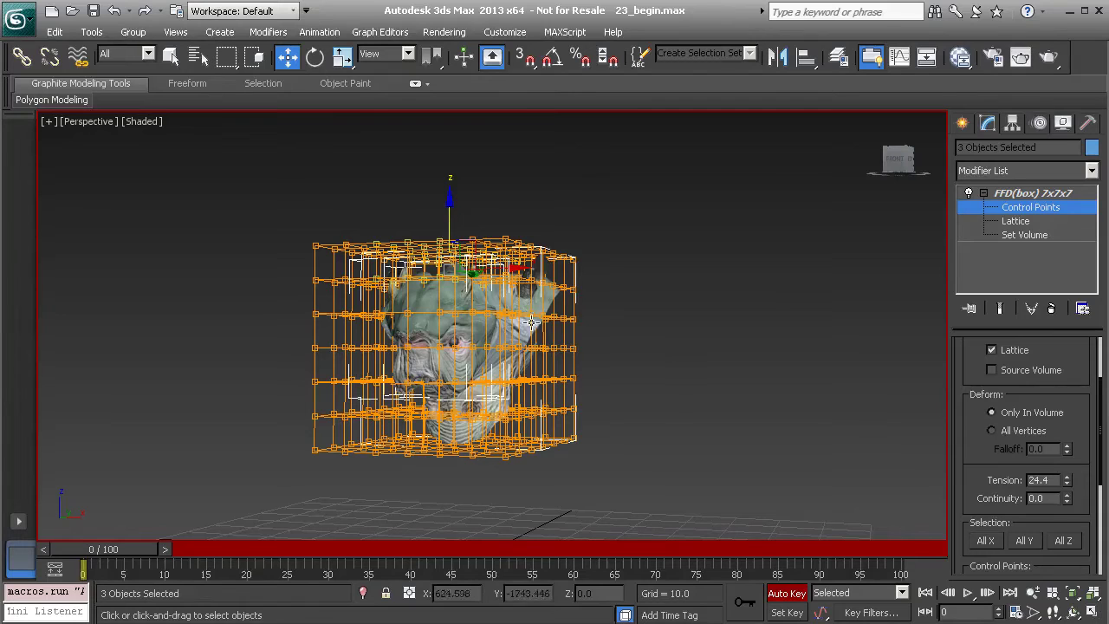
pyautogui.moveTo(152, 551)
pyautogui.mouseDown()
pyautogui.moveTo(496, 552)
pyautogui.moveTo(147, 551)
pyautogui.mouseUp()
# - Activate the Set Volume sub-object level, try moving the lattice's upper front corner point, and undo the move
pyautogui.click(1089, 237)
pyautogui.keyDown('alt'); pyautogui.moveTo(538, 316); pyautogui.dragTo(265, 252, button='middle'); pyautogui.keyUp('alt')
pyautogui.scroll(3, 273, 267)
pyautogui.click(265, 233)
pyautogui.moveTo(286, 213); pyautogui.dragTo(306, 221)
pyautogui.hotkey('ctrl', 'z')
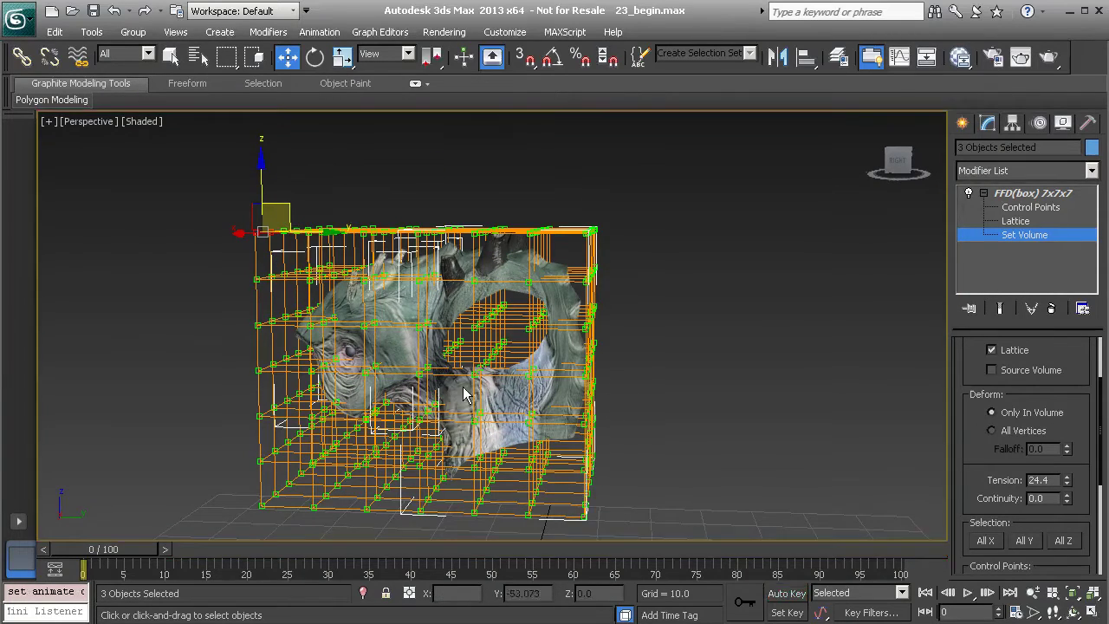
# - Pull the lattice's lower and upper corner points on both sides inward in Set Volume mode to fit the volume closer to the creature
pyautogui.keyDown('alt'); pyautogui.moveTo(277, 243); pyautogui.dragTo(207, 283, button='middle'); pyautogui.keyUp('alt')
pyautogui.keyDown('alt'); pyautogui.moveTo(208, 190); pyautogui.dragTo(360, 440, button='middle'); pyautogui.keyUp('alt')
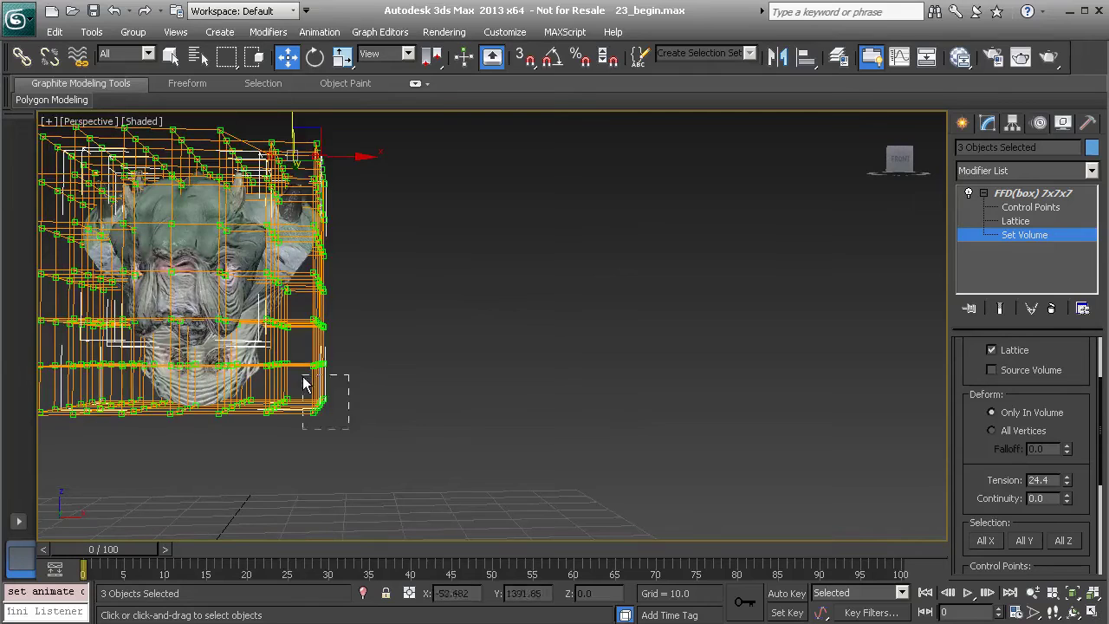
pyautogui.moveTo(305, 379); pyautogui.dragTo(304, 374)
pyautogui.moveTo(299, 381); pyautogui.dragTo(434, 370, button='middle')
pyautogui.moveTo(260, 423); pyautogui.dragTo(285, 366)
pyautogui.moveTo(272, 229); pyautogui.dragTo(283, 388, button='middle')
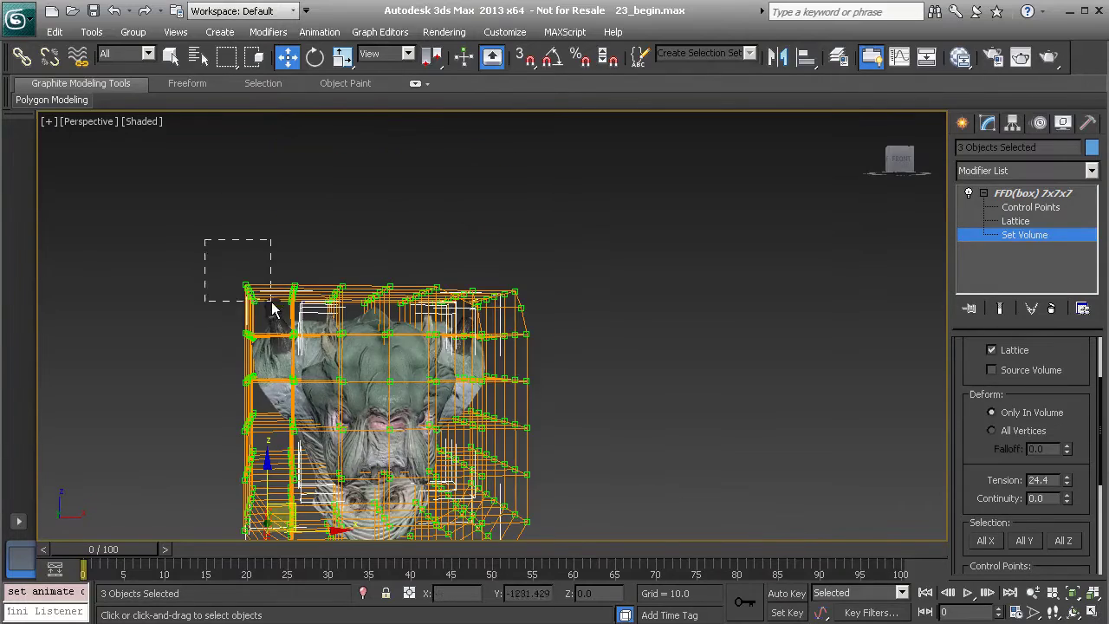
pyautogui.moveTo(272, 307); pyautogui.dragTo(291, 288)
pyautogui.keyDown('alt'); pyautogui.moveTo(572, 340); pyautogui.dragTo(547, 345, button='middle'); pyautogui.keyUp('alt')
pyautogui.moveTo(547, 333); pyautogui.dragTo(514, 290)
# - Activate the Control Points level, try pulling the lattice's upper corner points up and outward, and undo the move
pyautogui.click(1027, 208)
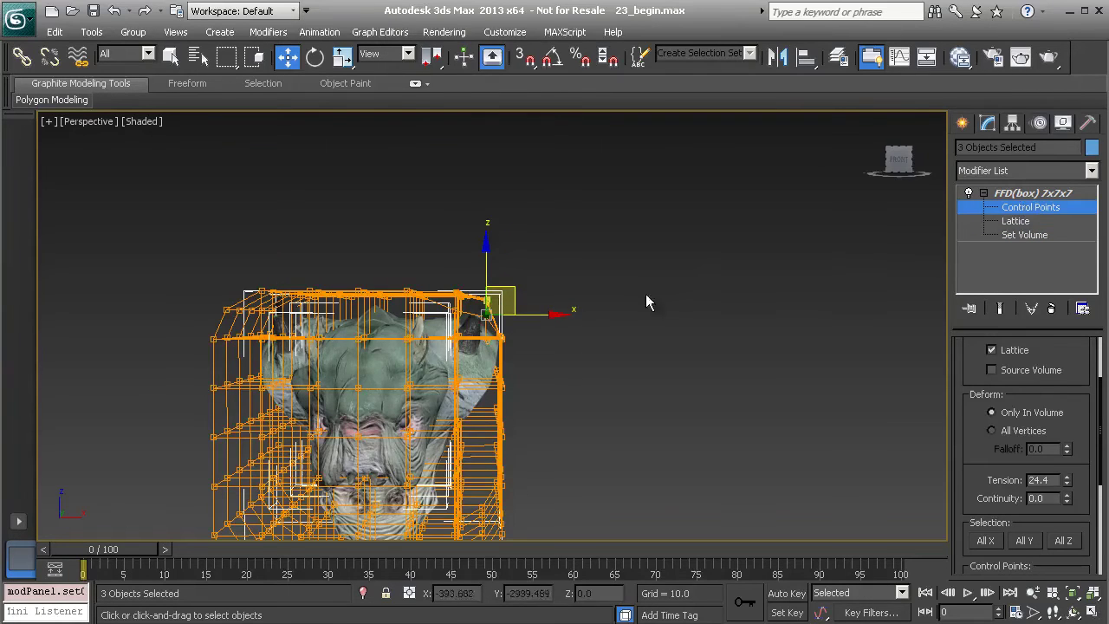
pyautogui.moveTo(563, 297)
pyautogui.keyDown('alt'); pyautogui.mouseDown(button='middle')
pyautogui.moveTo(508, 304)
pyautogui.moveTo(551, 297)
pyautogui.mouseUp(button='middle'); pyautogui.keyUp('alt')
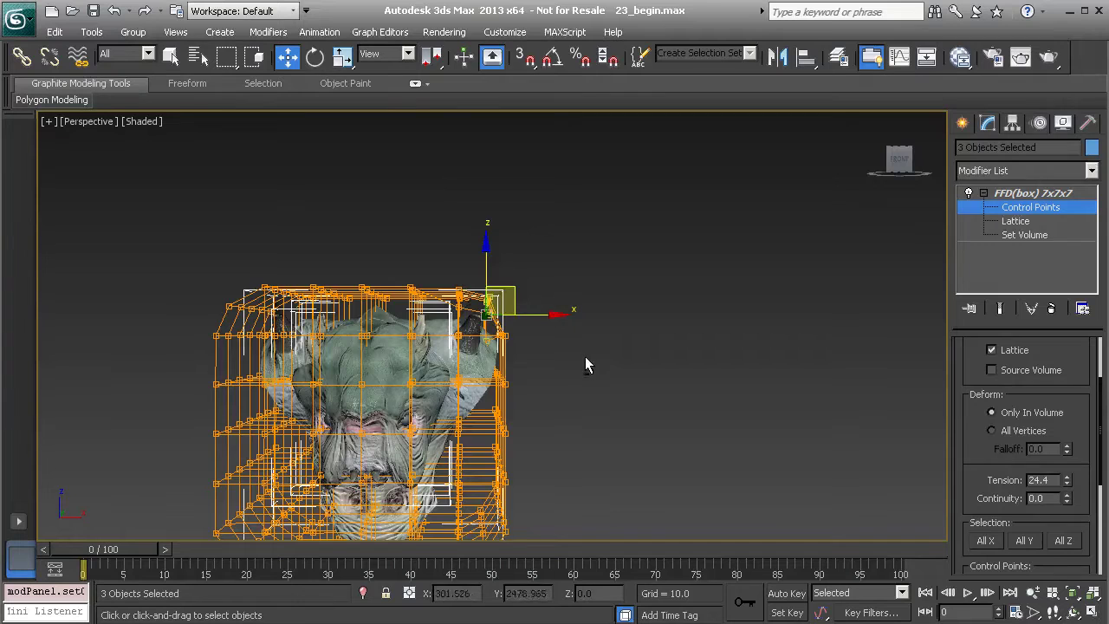
pyautogui.moveTo(582, 363); pyautogui.dragTo(461, 257)
pyautogui.moveTo(507, 298); pyautogui.dragTo(550, 275)
pyautogui.hotkey('ctrl', 'z')
# - Return to the top level of the FFD(box) modifier and view the reshaped lattice from both sides
pyautogui.keyDown('alt'); pyautogui.moveTo(507, 377); pyautogui.dragTo(541, 322, button='middle'); pyautogui.keyUp('alt')
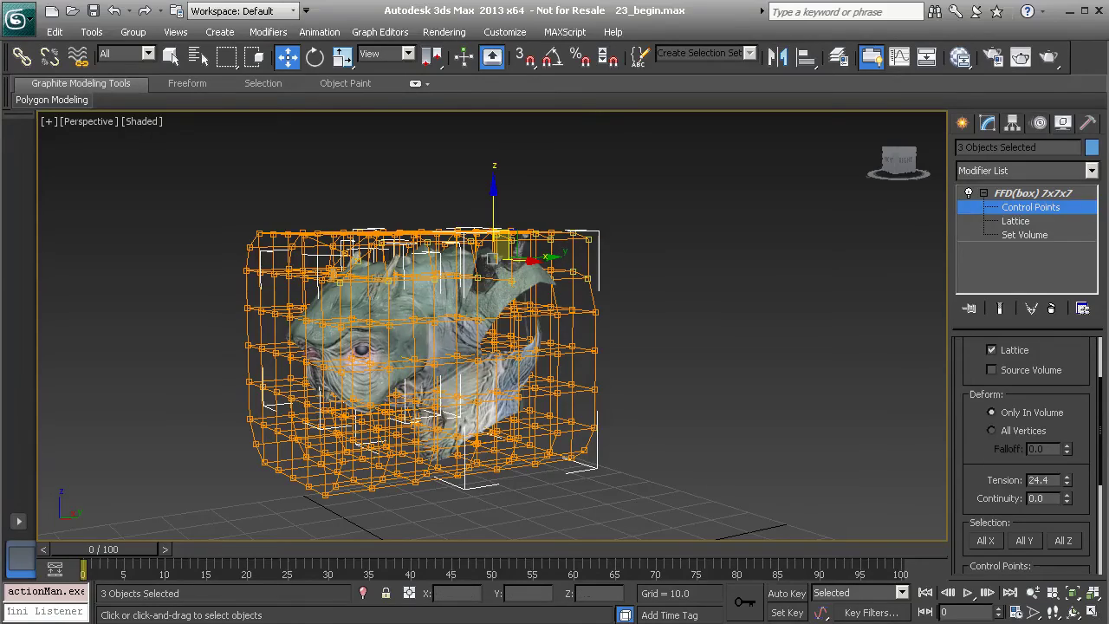
pyautogui.click(1005, 194)
pyautogui.keyDown('alt'); pyautogui.moveTo(384, 319); pyautogui.dragTo(625, 320, button='middle'); pyautogui.keyUp('alt')
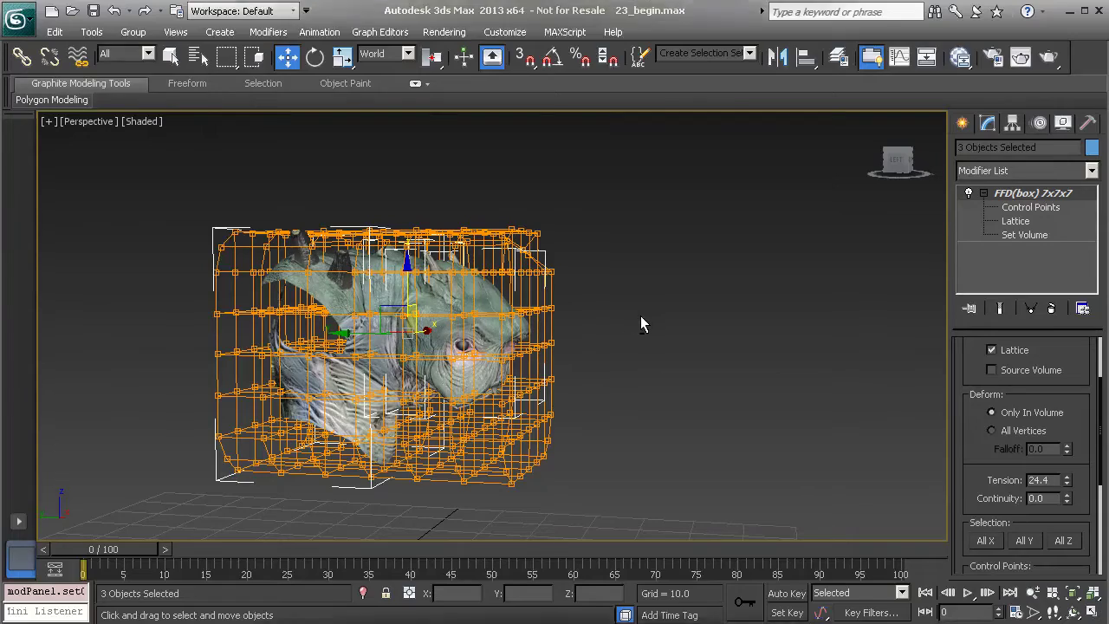